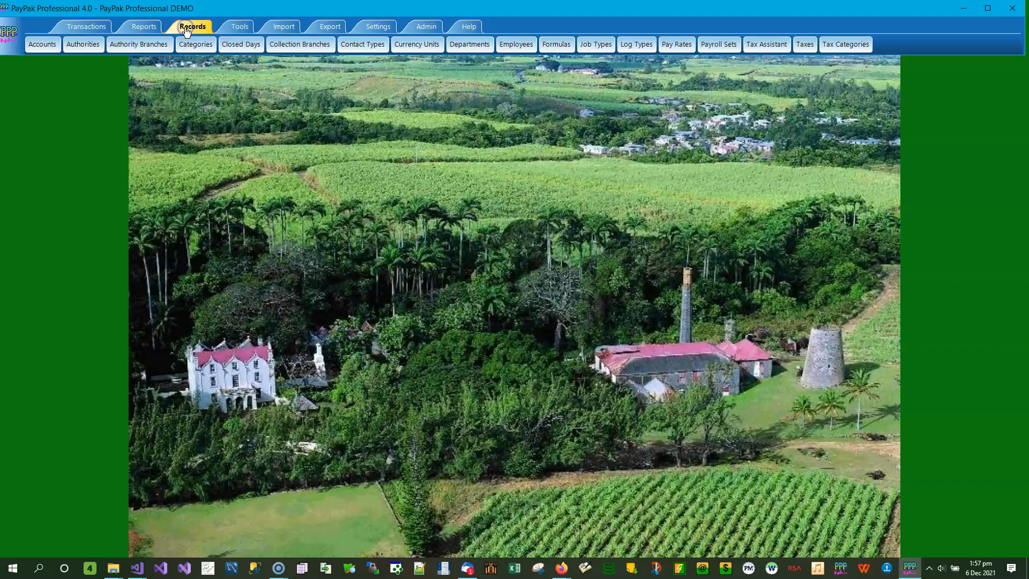
- Open the pay rate record with ID NISREF
left_click(682, 47)
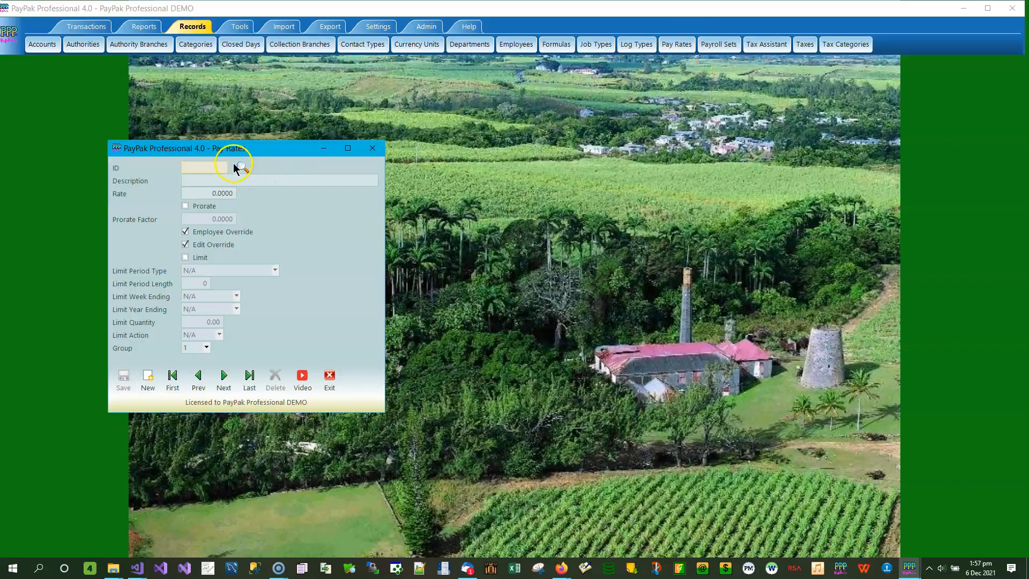
type("NISREF")
left_click(204, 181)
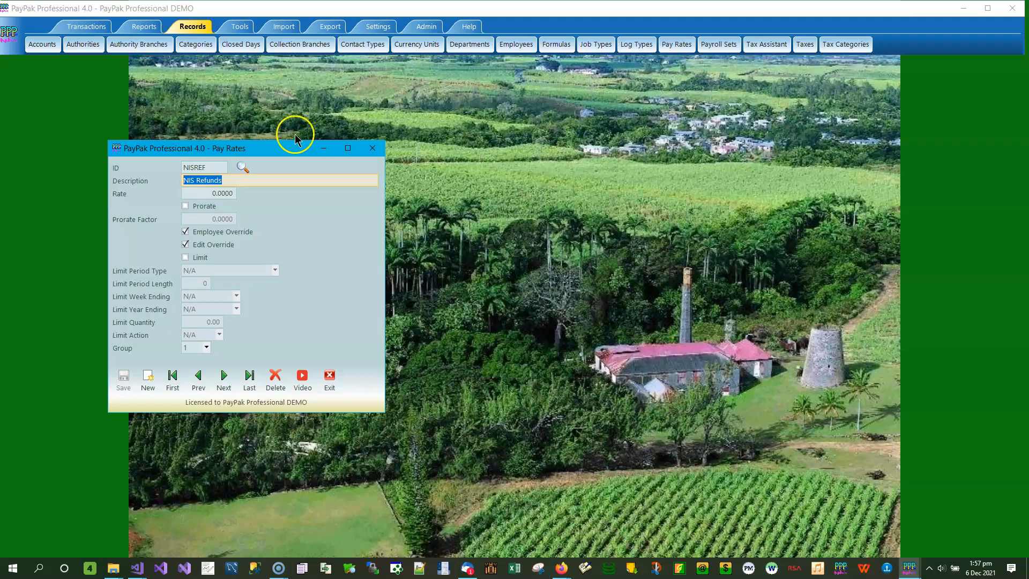
- Browse the list of pay rates beside the record, enlarge it to show every rate, and highlight NIS Refunds
left_click_drag(255, 152, 175, 123)
left_click(165, 138)
left_click_drag(478, 140, 593, 79)
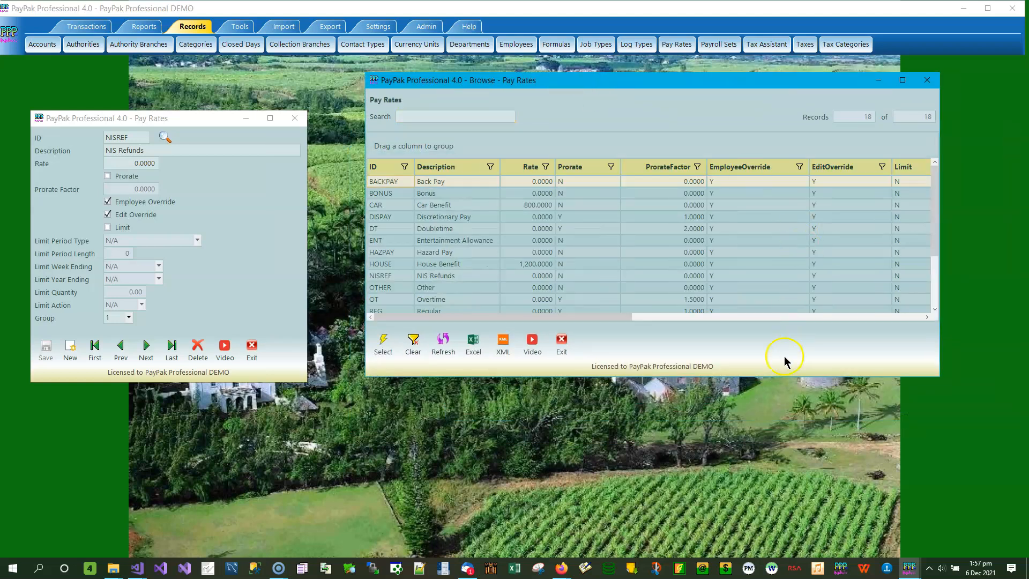
left_click_drag(758, 376, 745, 487)
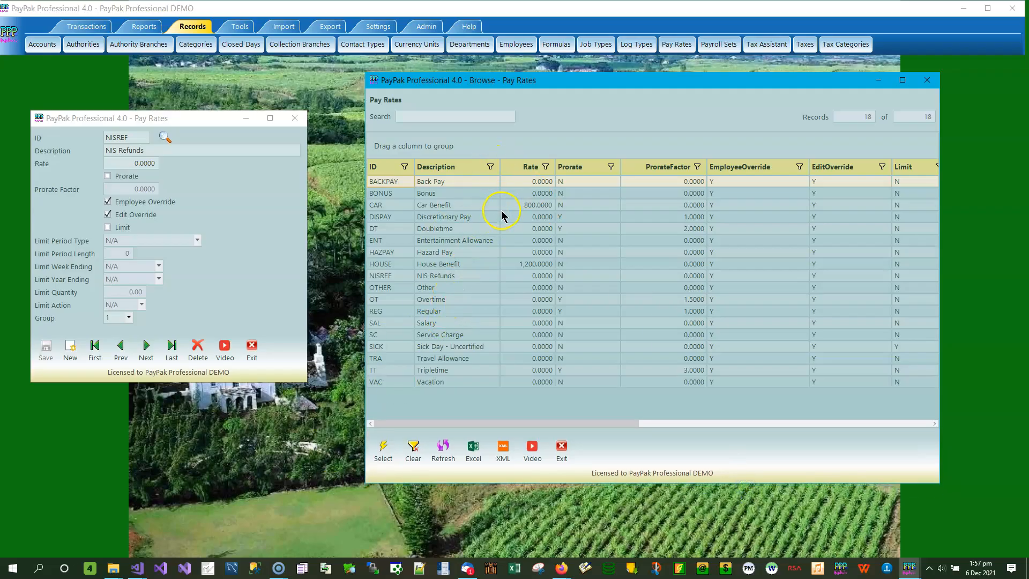
left_click(448, 279)
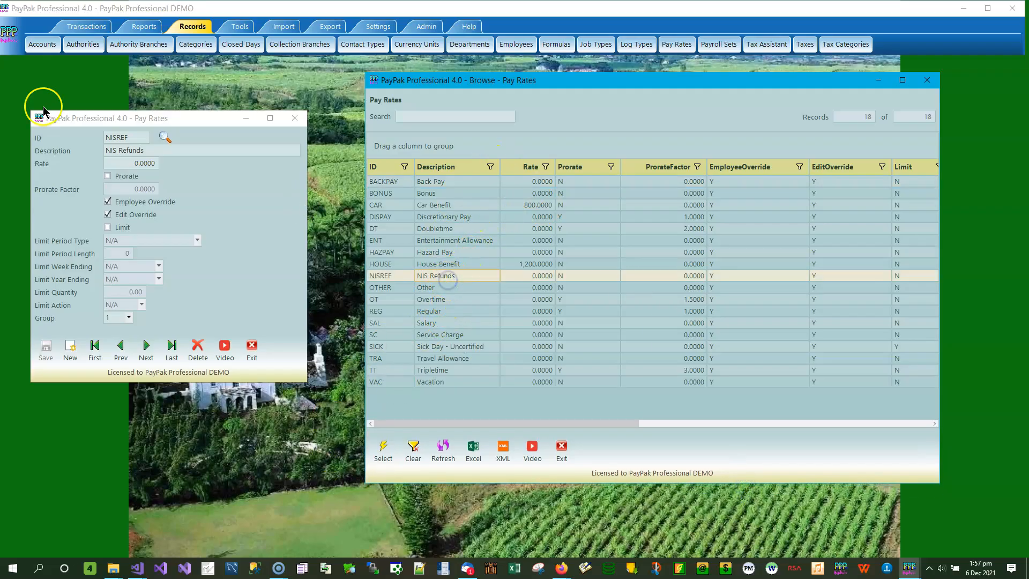
- Review the ID, description and rate of the NIS Refunds pay rate, and close the record
left_click(134, 138)
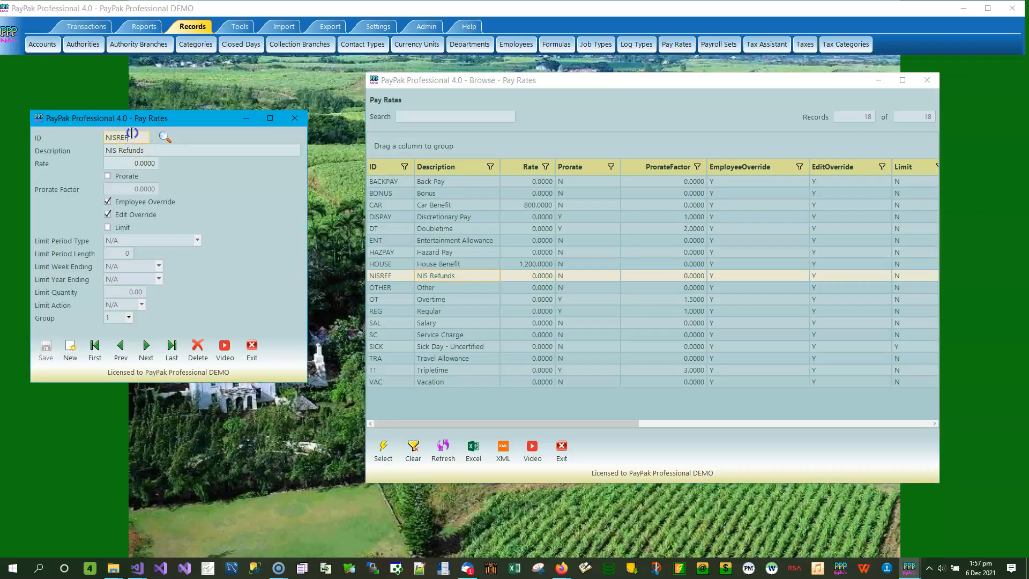
left_click(159, 150)
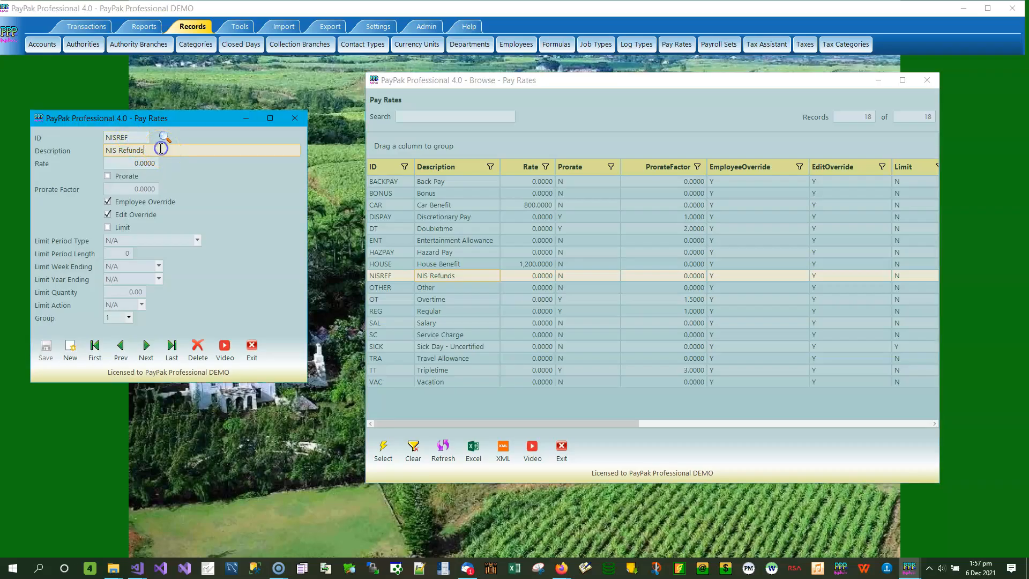
left_click(122, 165)
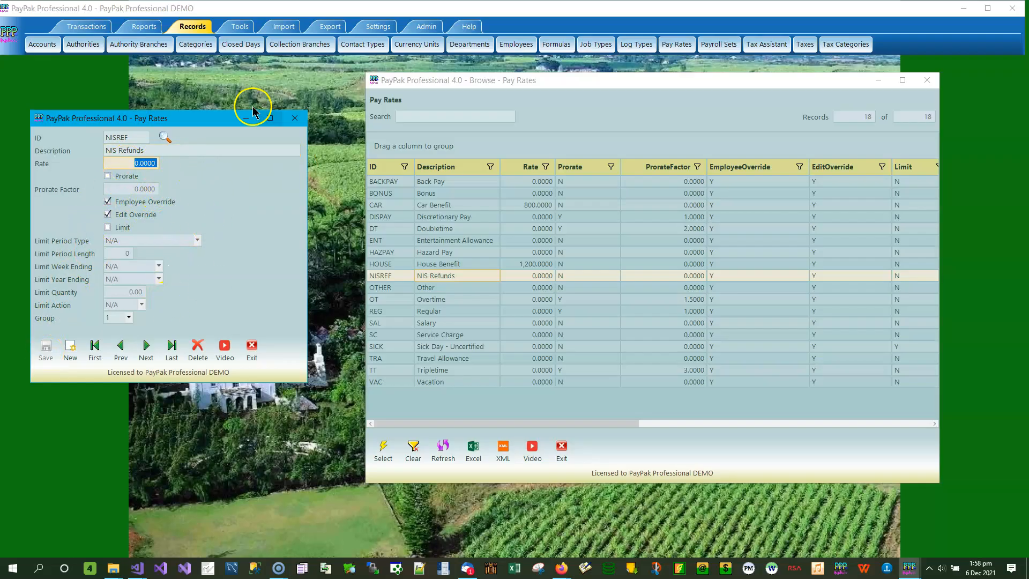
left_click(295, 118)
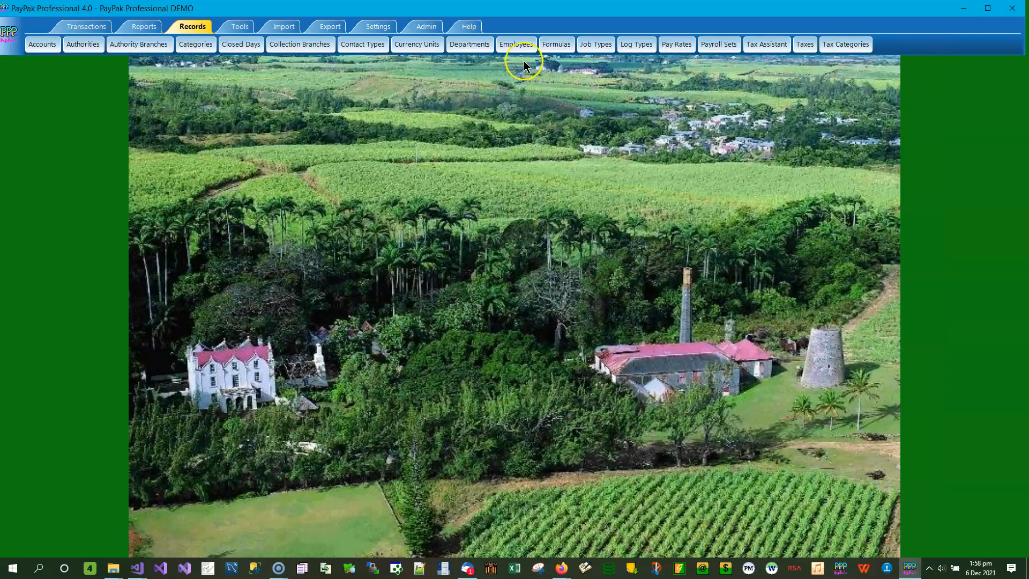
- Start a new payroll set with the ID NISREF and the description NIS Refunds
left_click(472, 31)
left_click(719, 44)
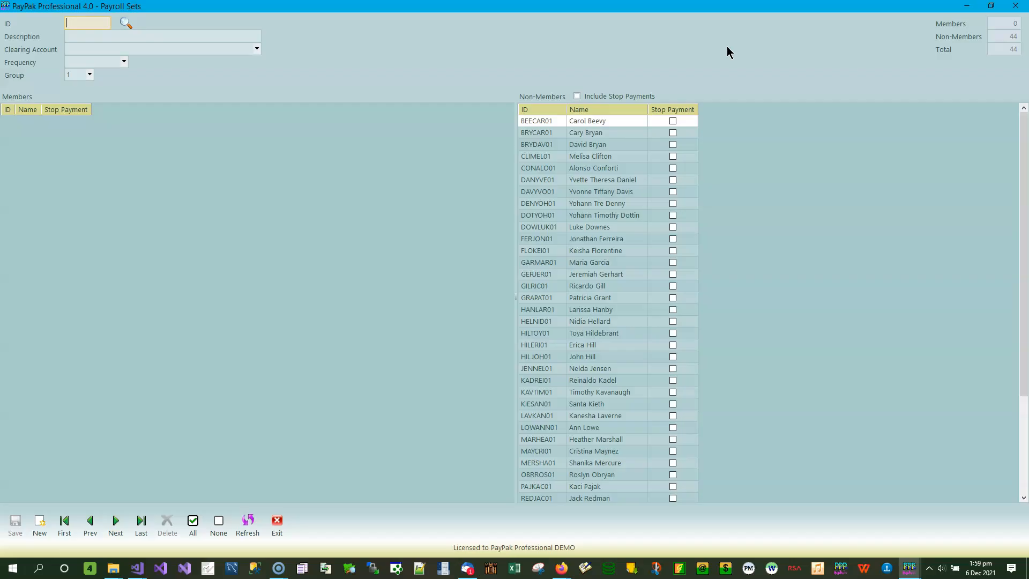
type("NISREF")
key("Tab")
left_click(117, 7)
type("NIS Refuyn")
key("BackSpace")
key("BackSpace")
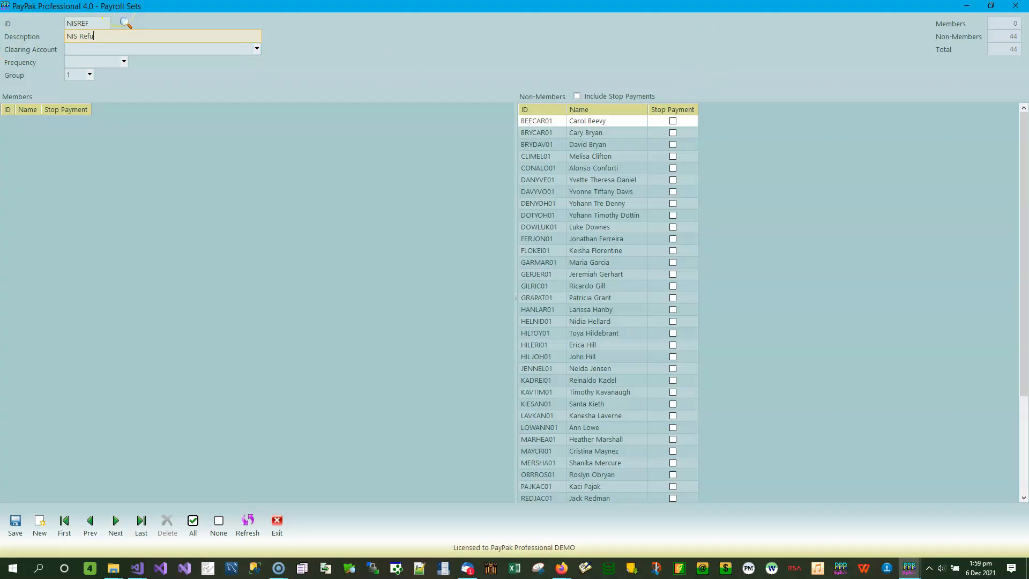
type("nds")
- Set the payroll set's clearing account to Bank and its frequency to N/A, and save the record
left_click(202, 49)
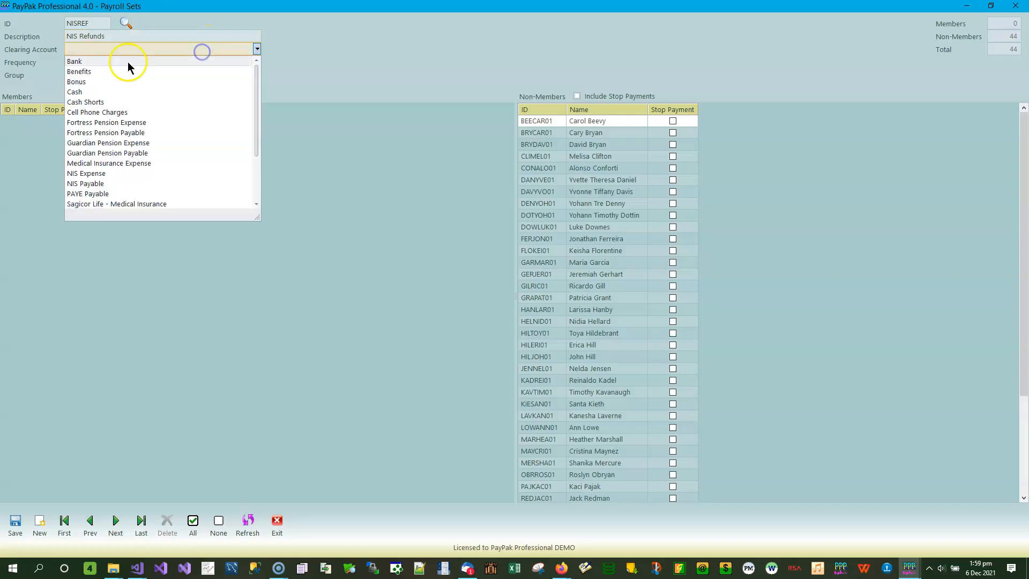
left_click(75, 61)
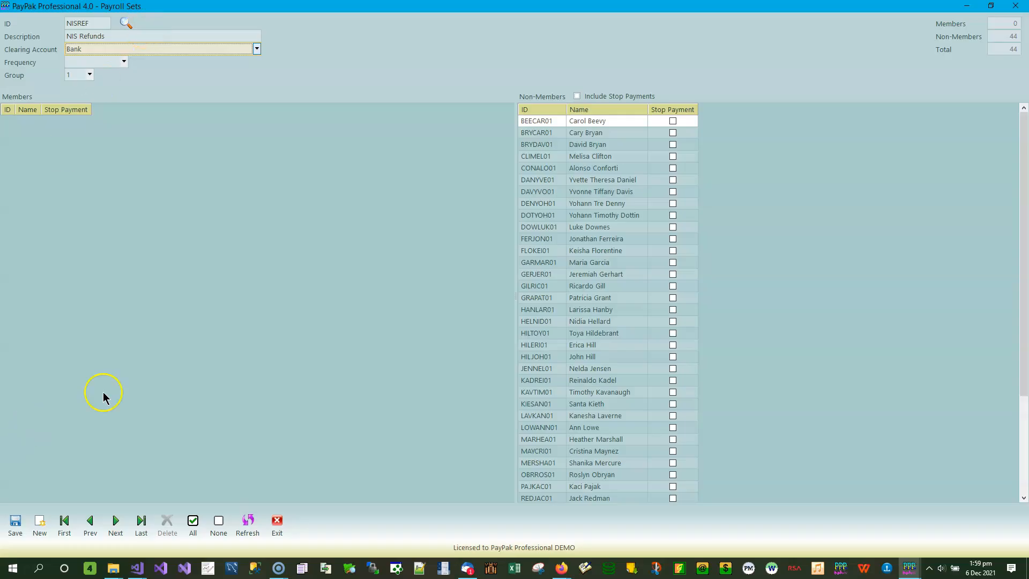
left_click(15, 523)
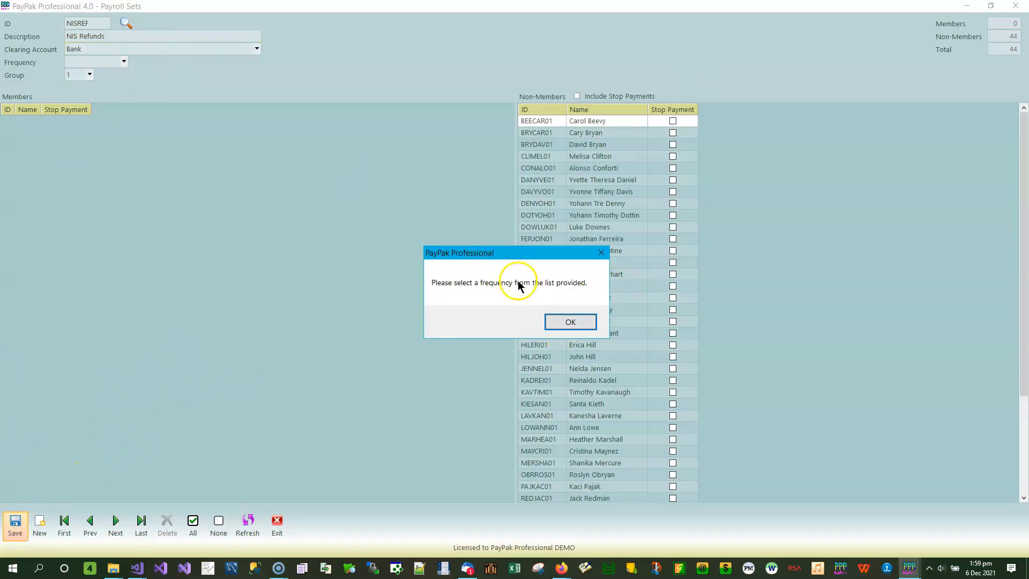
left_click(571, 321)
left_click(124, 61)
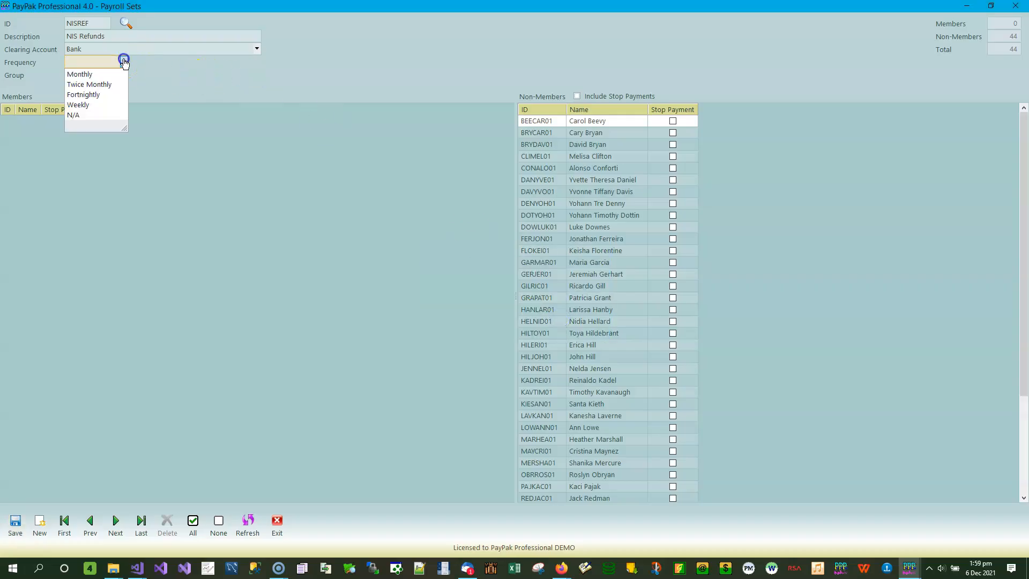
left_click(88, 114)
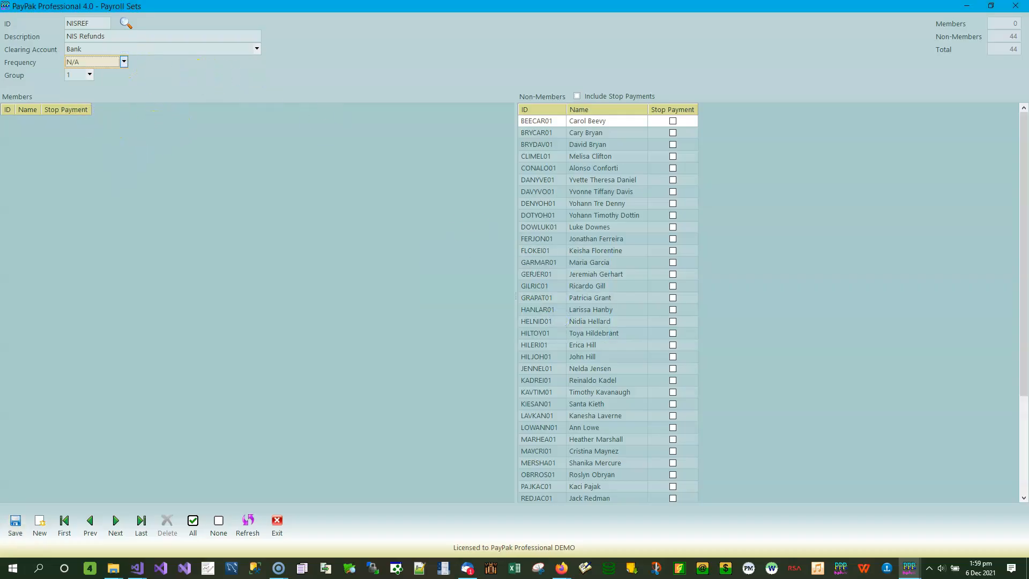
left_click(15, 522)
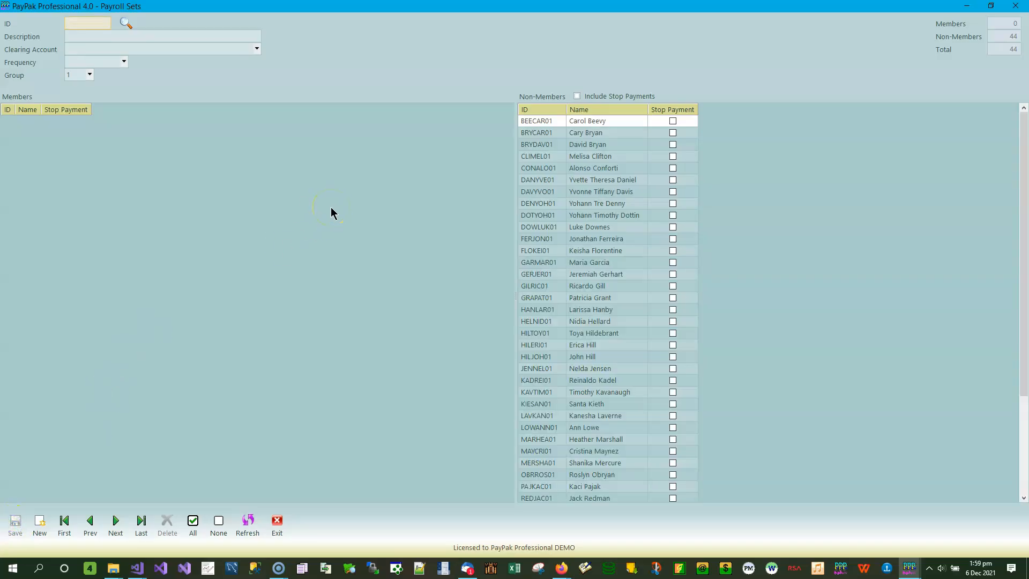
- Browse the existing payroll sets, compare the monthly and weekly ones with NIS Refunds, and close the payroll set records
left_click(126, 23)
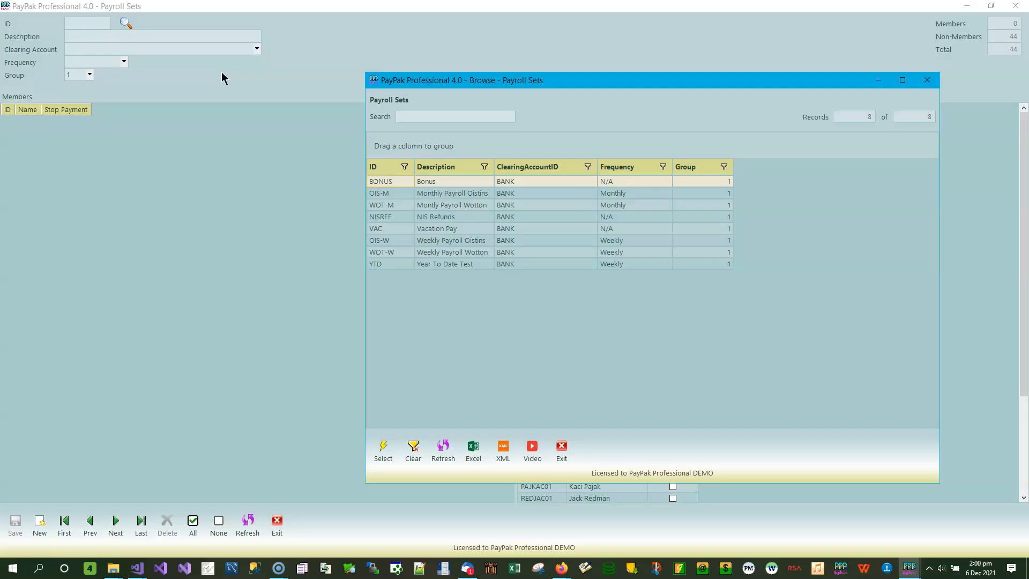
left_click(437, 196)
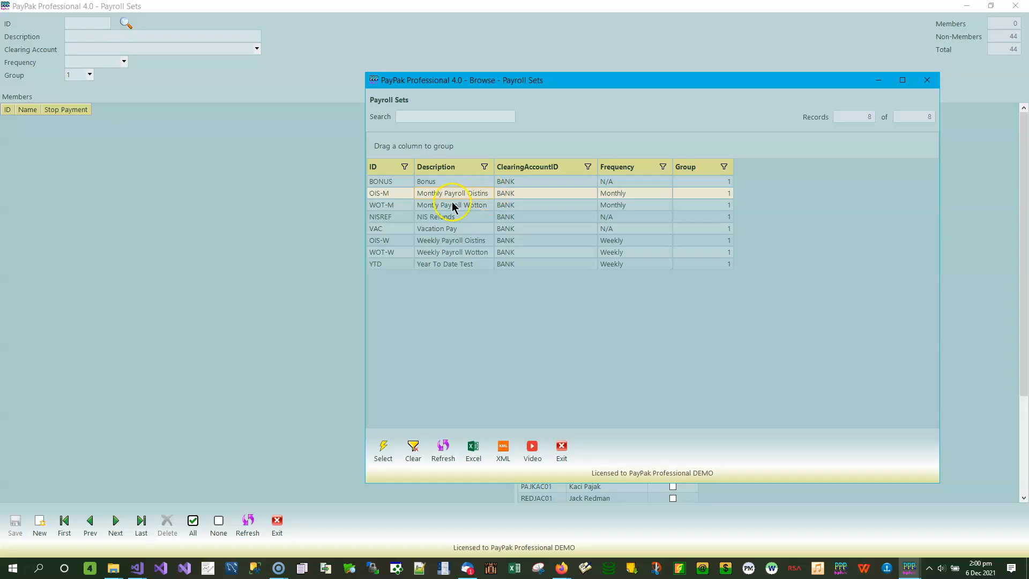
left_click(452, 203)
left_click(451, 240)
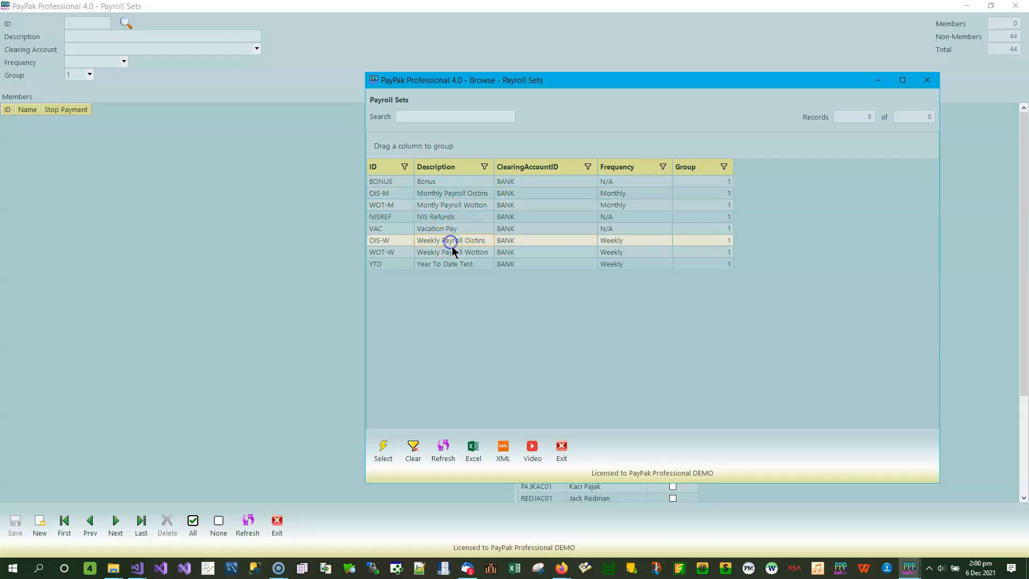
left_click(451, 252)
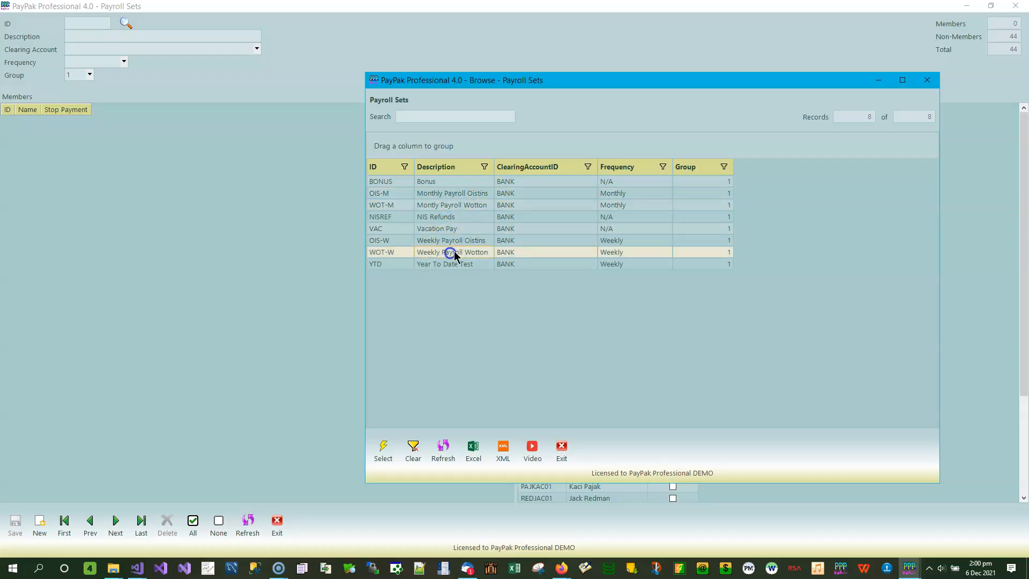
left_click(437, 217)
left_click(440, 221)
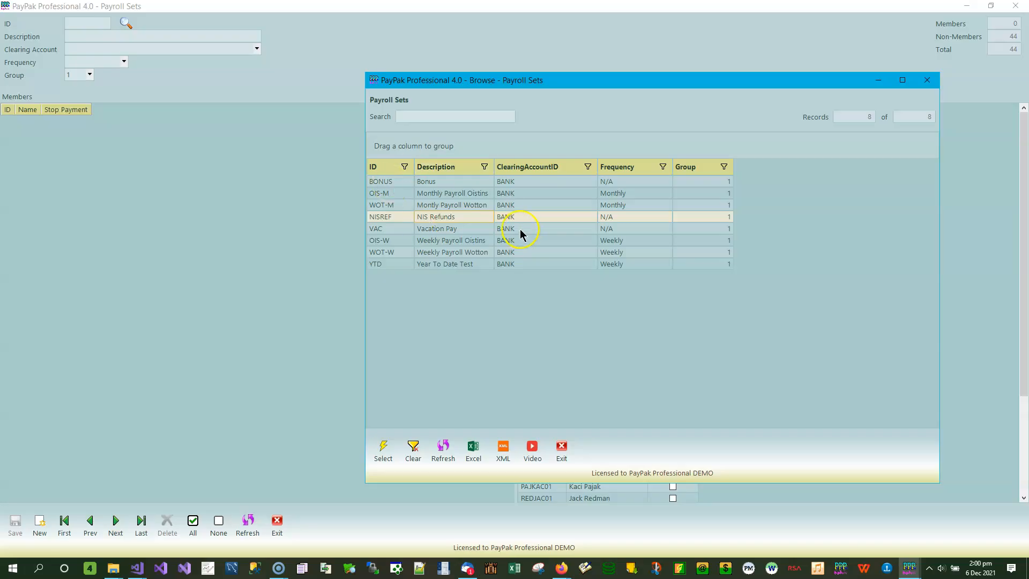
left_click(926, 81)
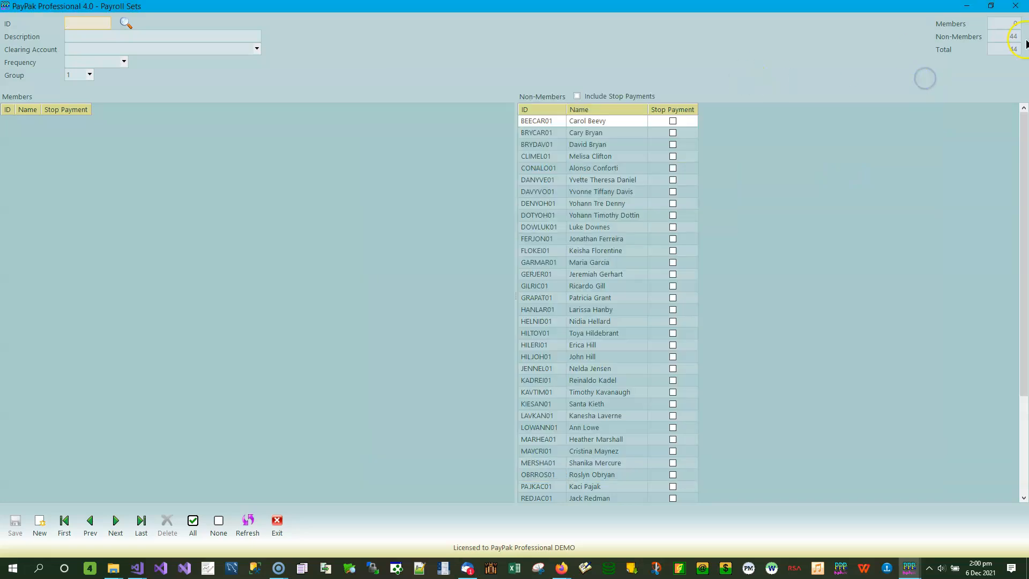
left_click(1017, 6)
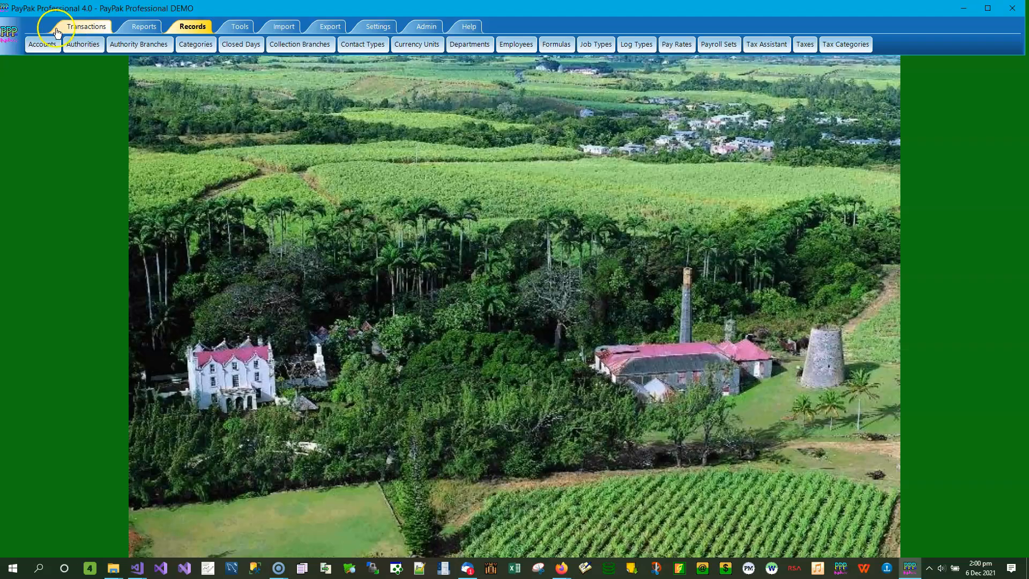
- Start a new payroll batch with the batch date 30 Nov 2021
left_click(83, 26)
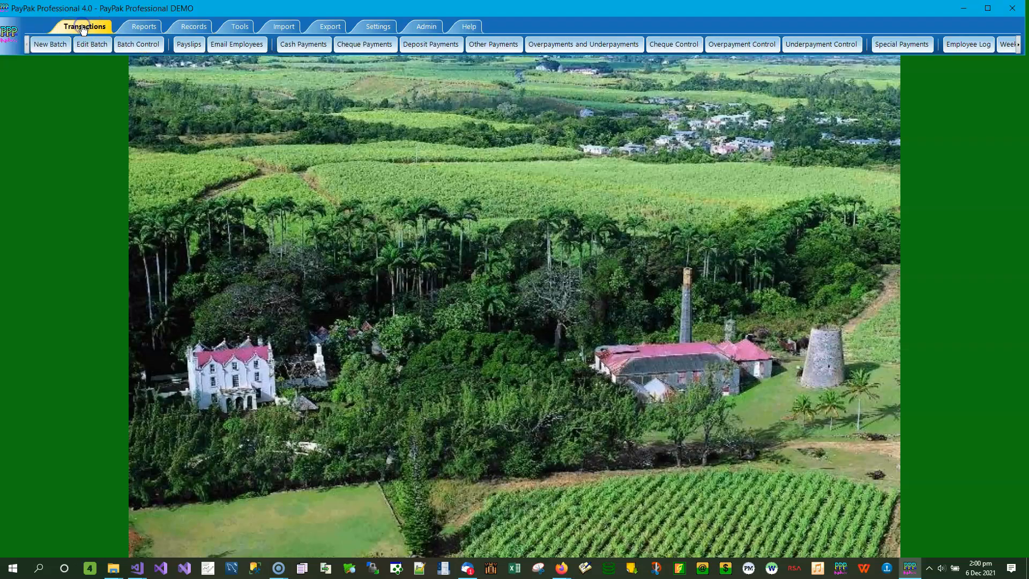
left_click(50, 44)
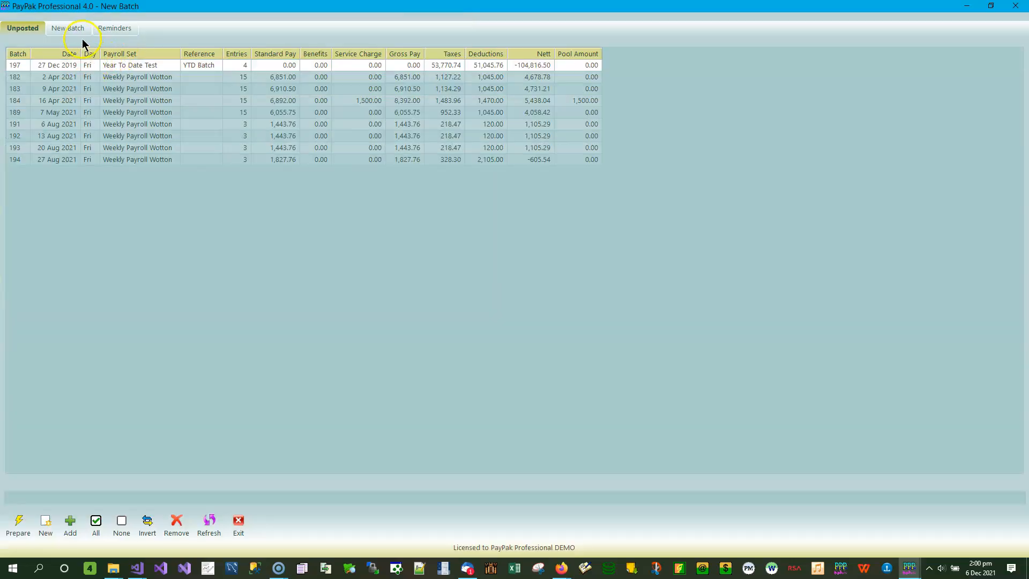
left_click(70, 28)
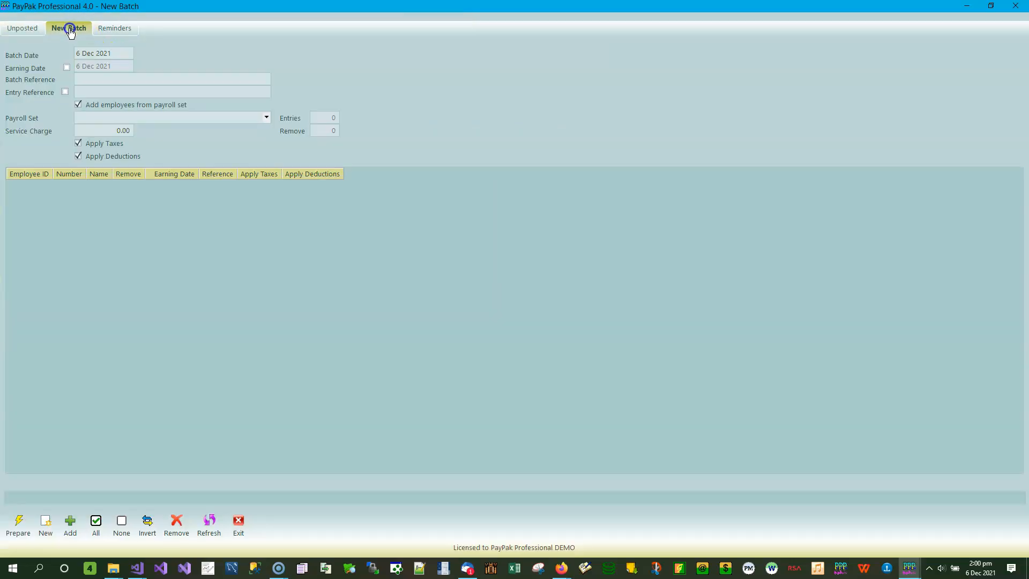
left_click(104, 53)
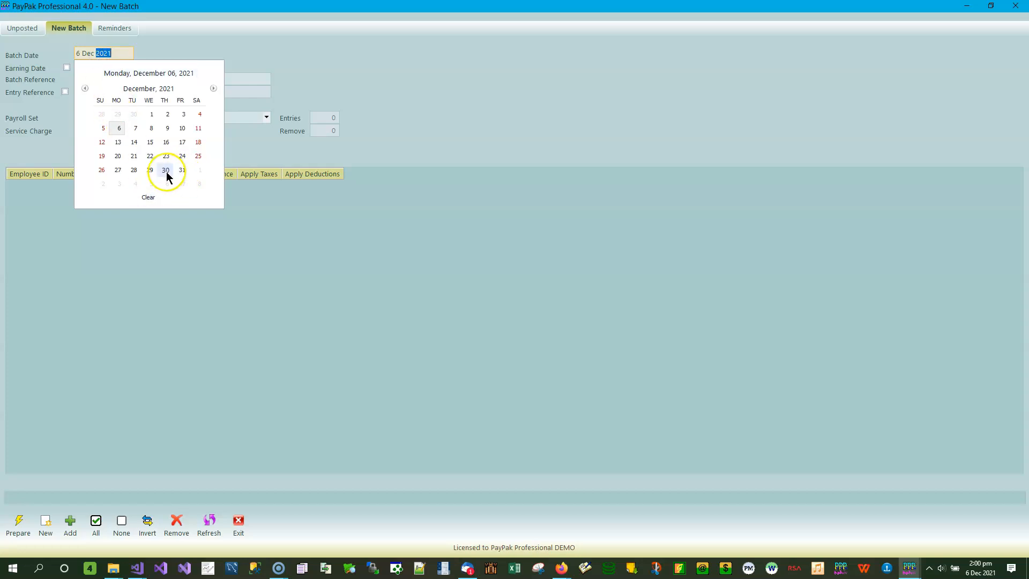
left_click(134, 114)
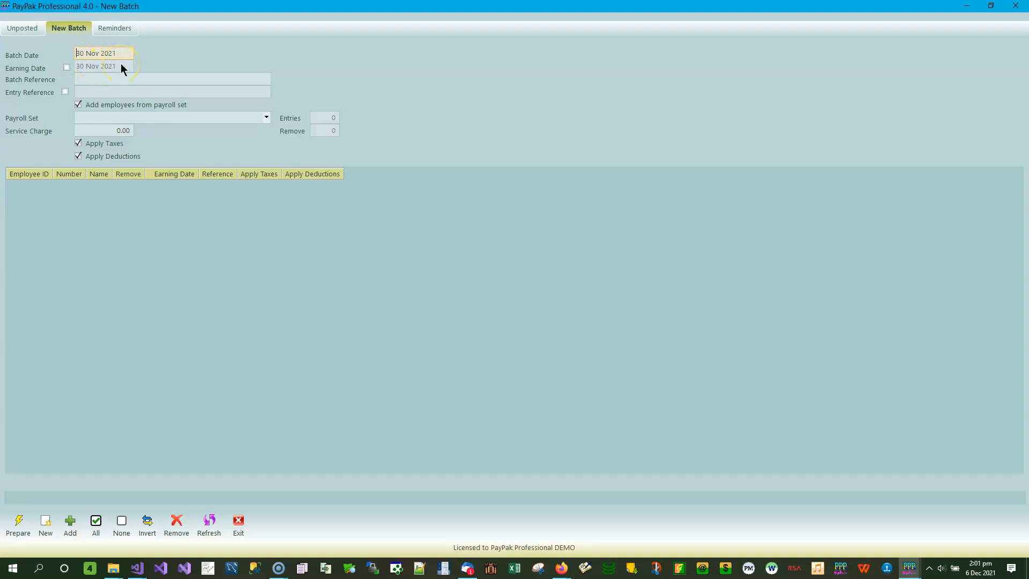
- Enter NIS Refunds as the batch reference and choose the NIS Refunds payroll set for the batch
left_click(98, 80)
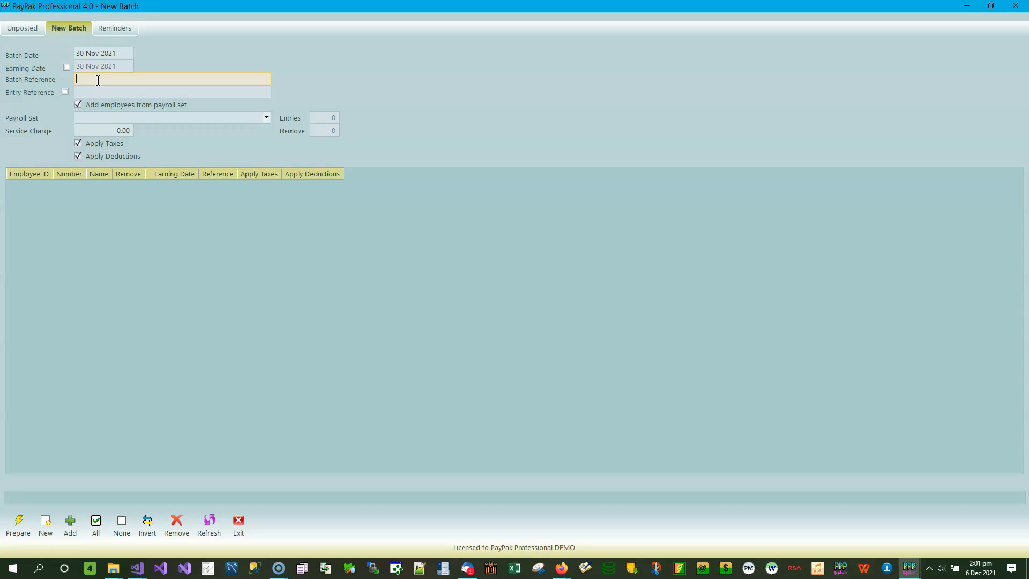
type("NIS Refunds")
left_click(266, 118)
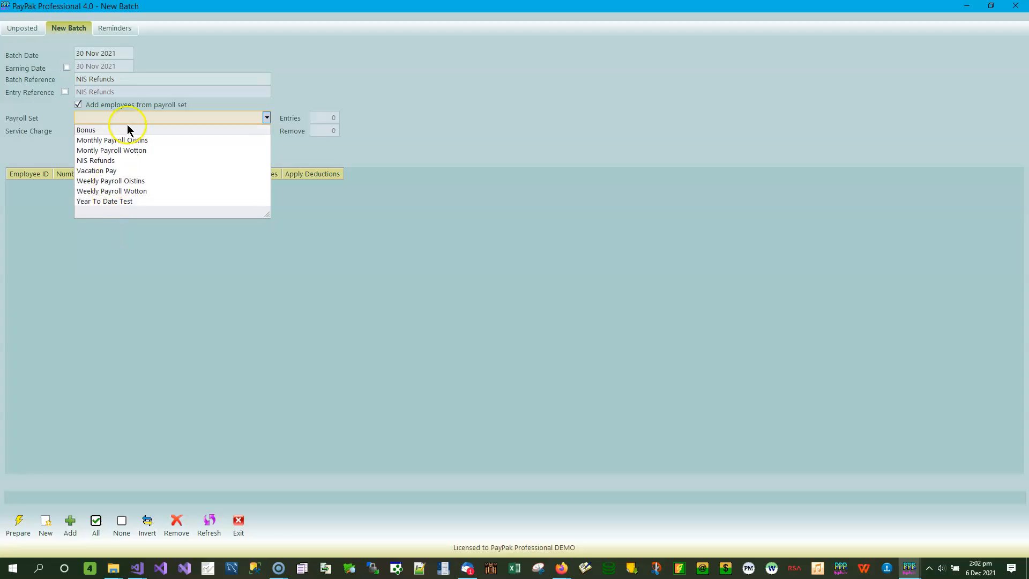
left_click(109, 161)
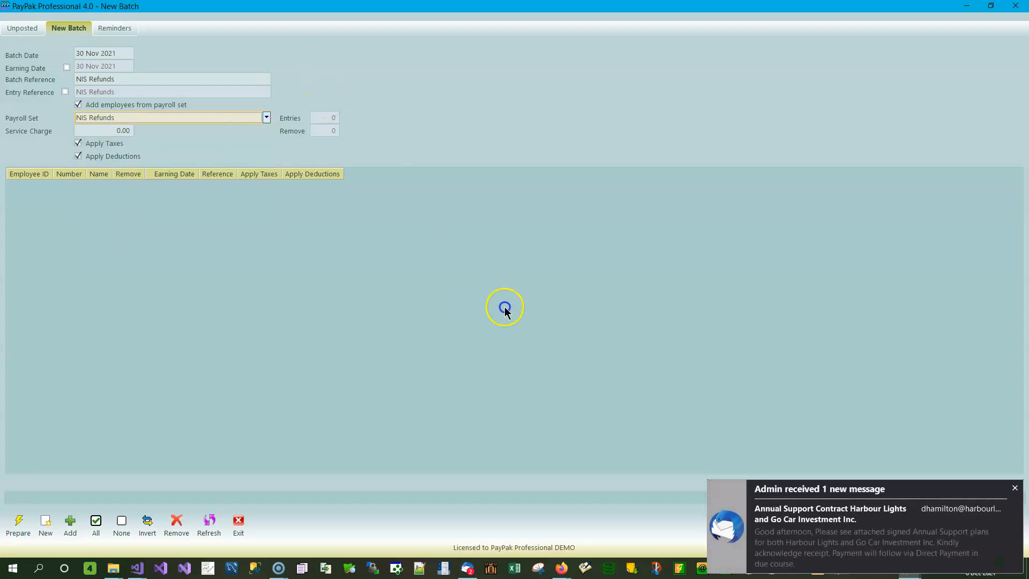
left_click(1014, 488)
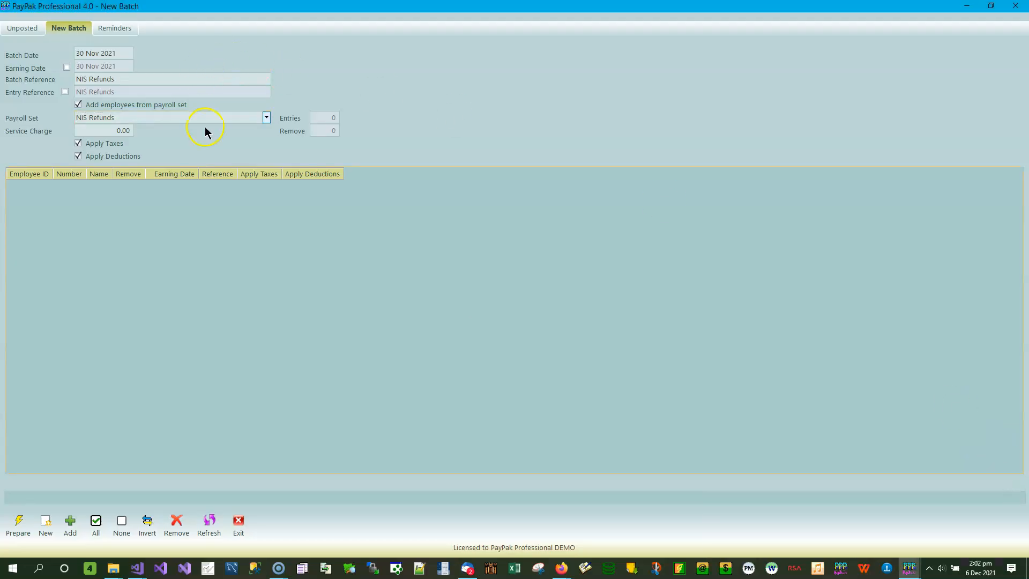
- Try the Weekly Payroll Oistins set to load its employees into the batch, and switch back to NIS Refunds
left_click(267, 117)
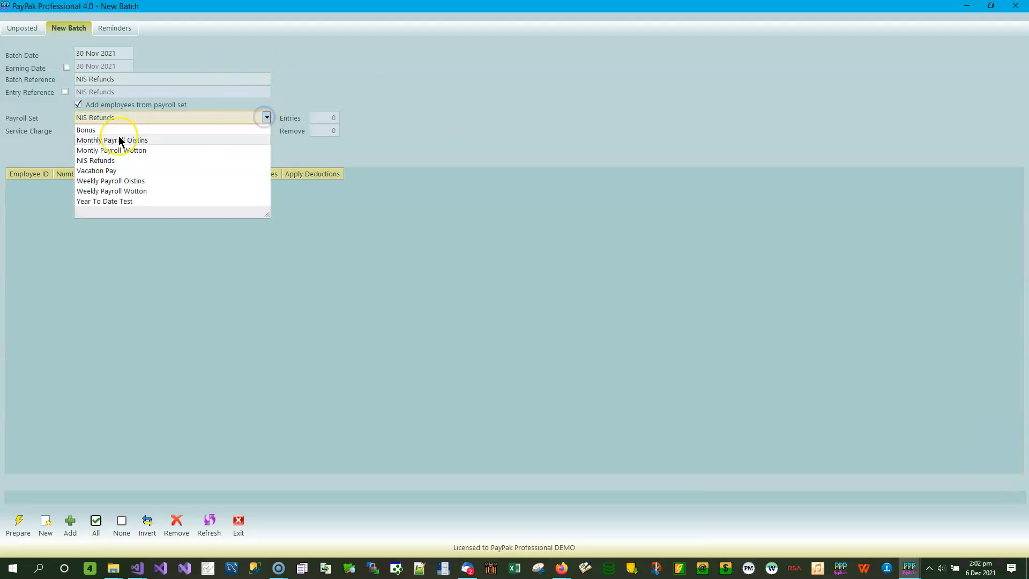
left_click(121, 182)
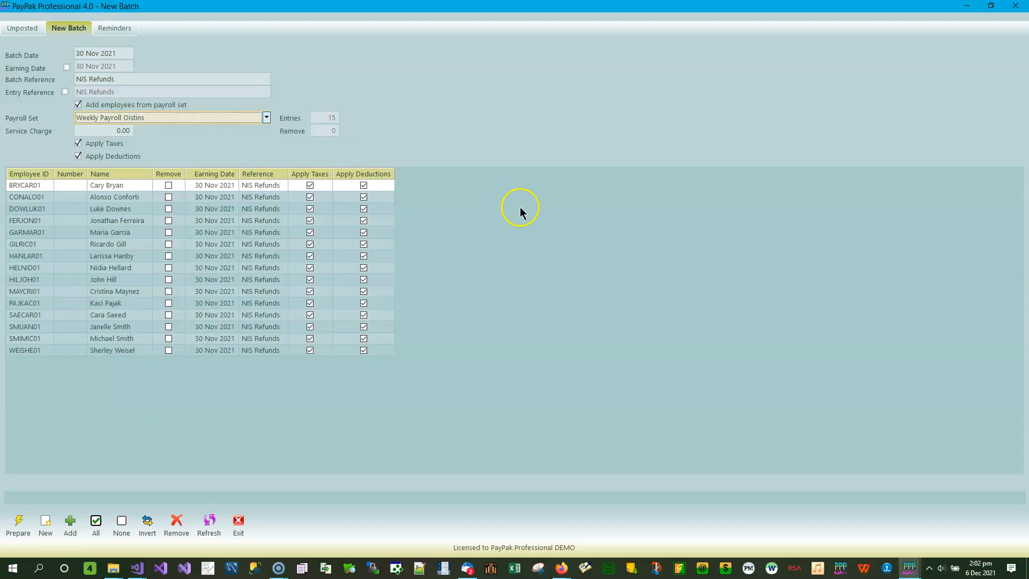
left_click(266, 116)
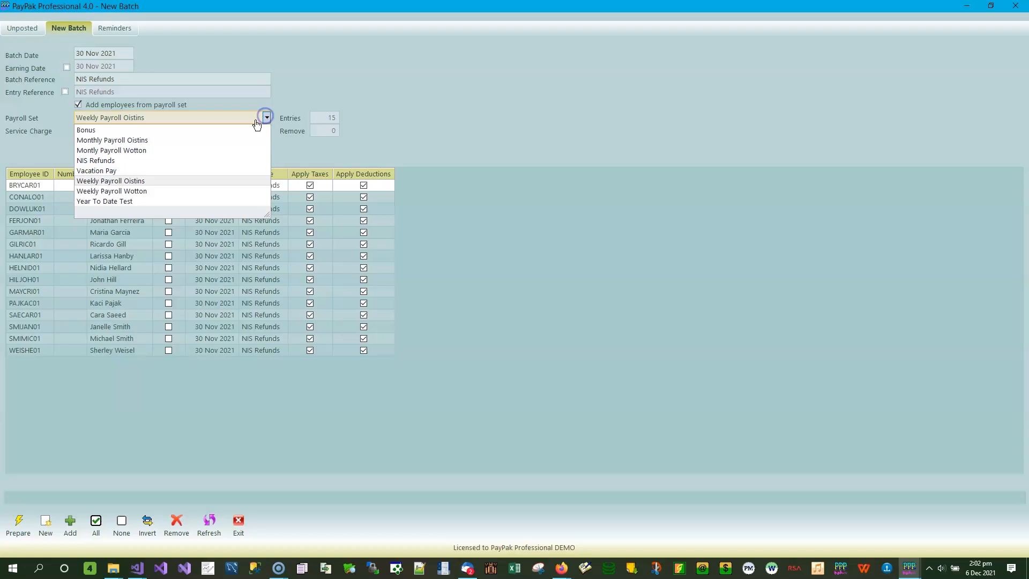
left_click(112, 161)
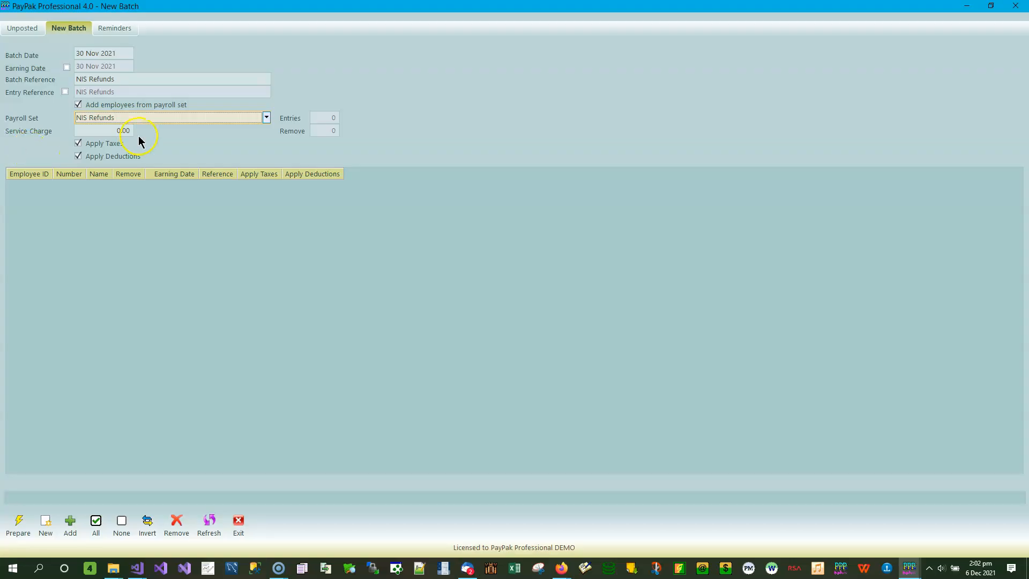
- Turn off Apply Taxes and Apply Deductions for the new batch and start adding employees to it
left_click(104, 144)
left_click(116, 155)
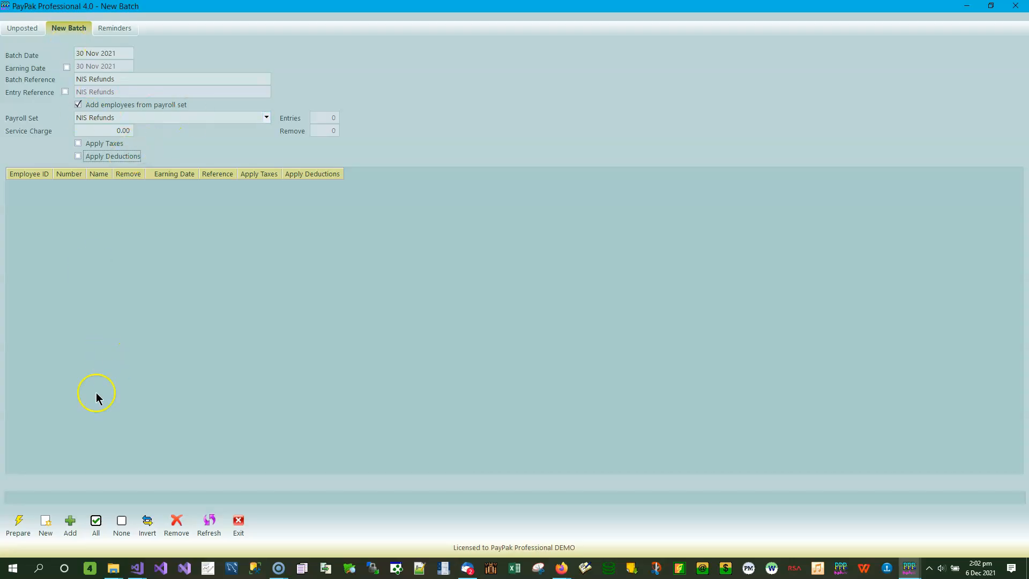
left_click(70, 523)
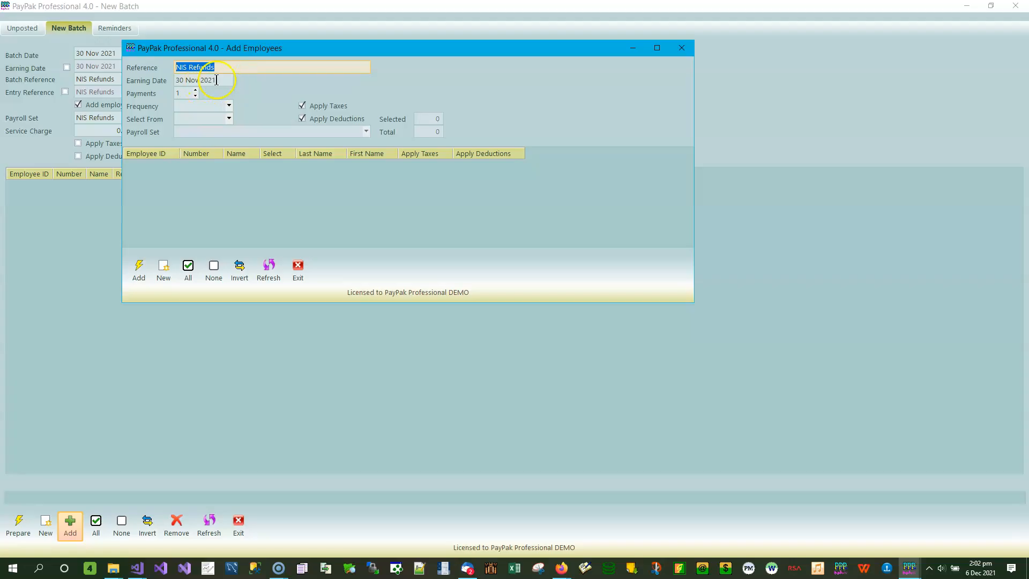
- Set the frequency to Weekly, list employees from the Bonus payroll set, and enlarge the Add Employees window to show more rows
left_click(229, 106)
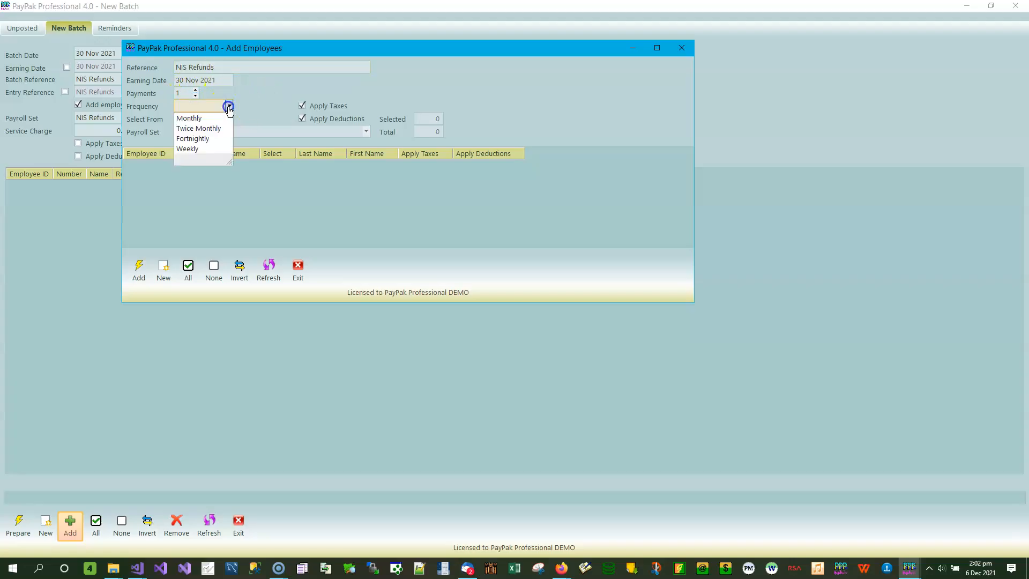
left_click(209, 148)
left_click(229, 119)
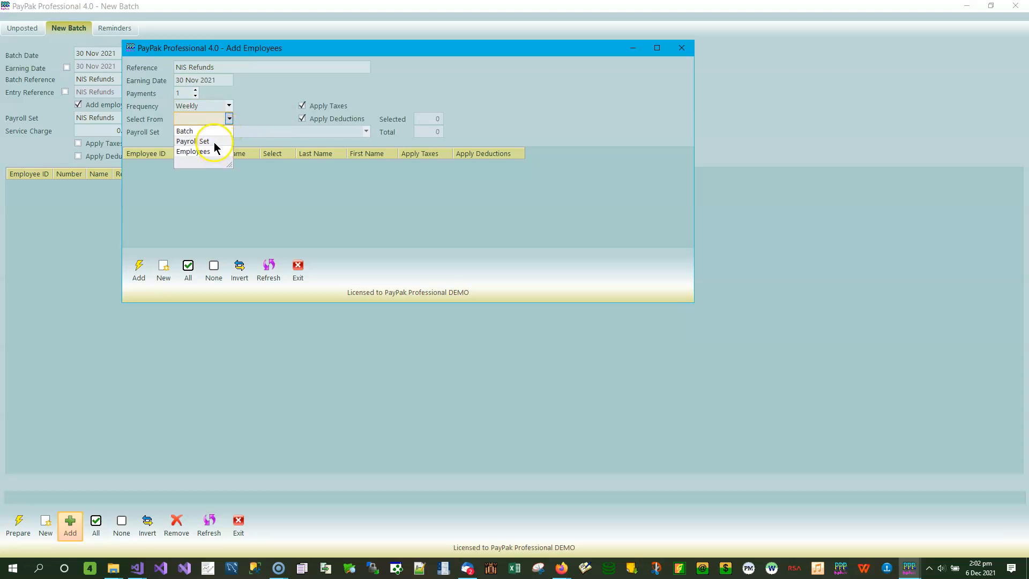
left_click(214, 142)
left_click(229, 119)
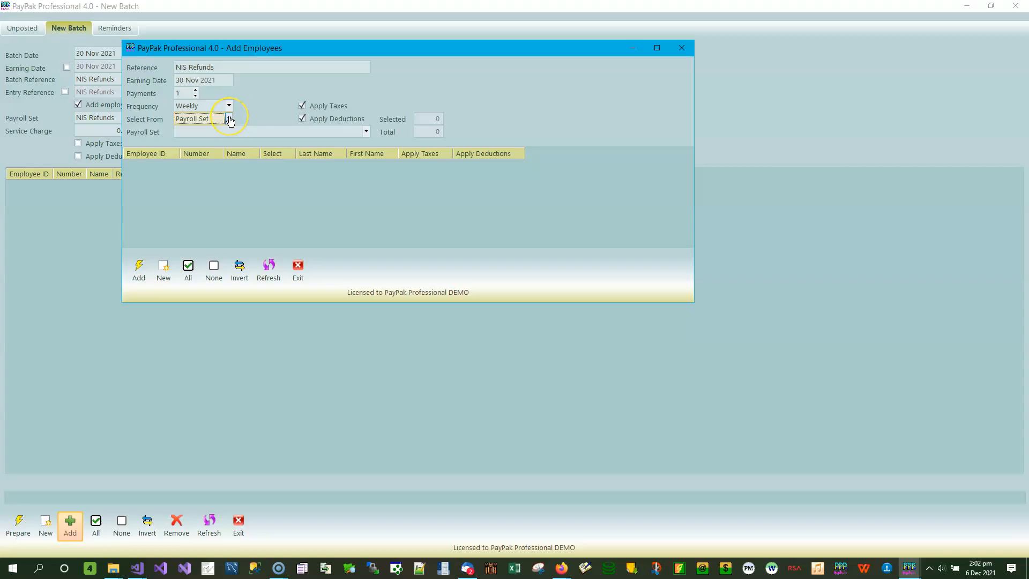
left_click(229, 118)
left_click(229, 118)
left_click(364, 130)
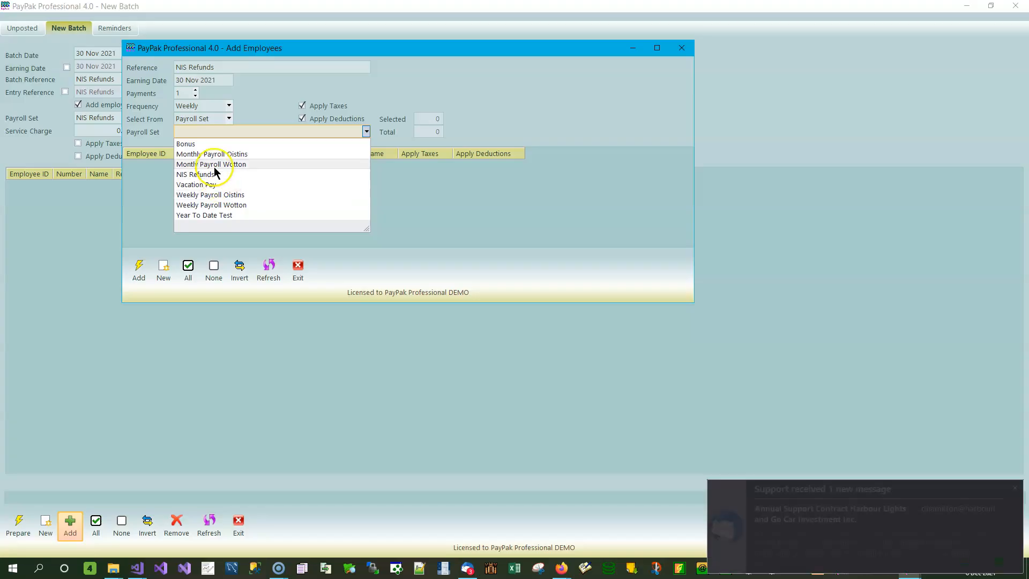
left_click(198, 145)
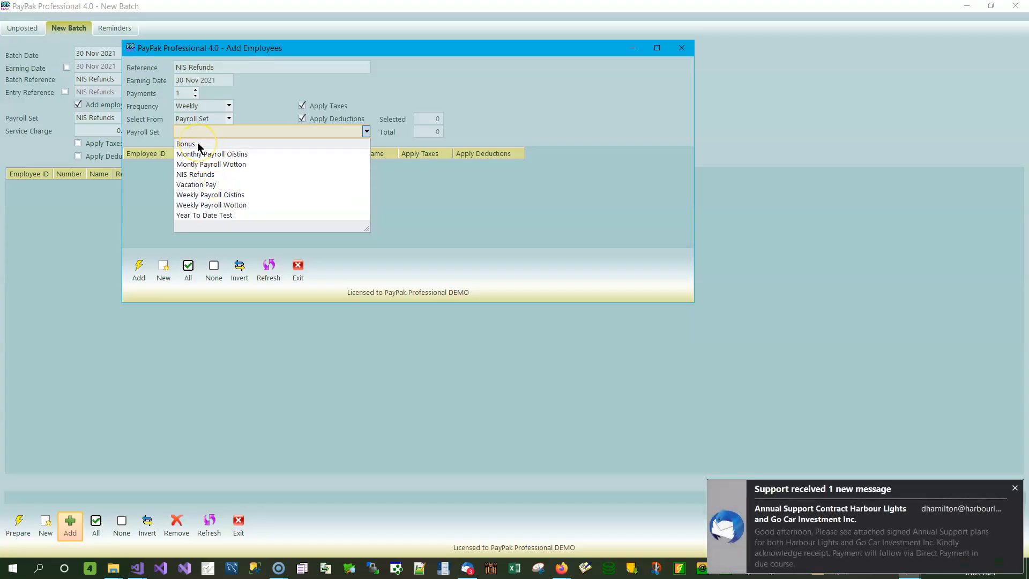
left_click(198, 146)
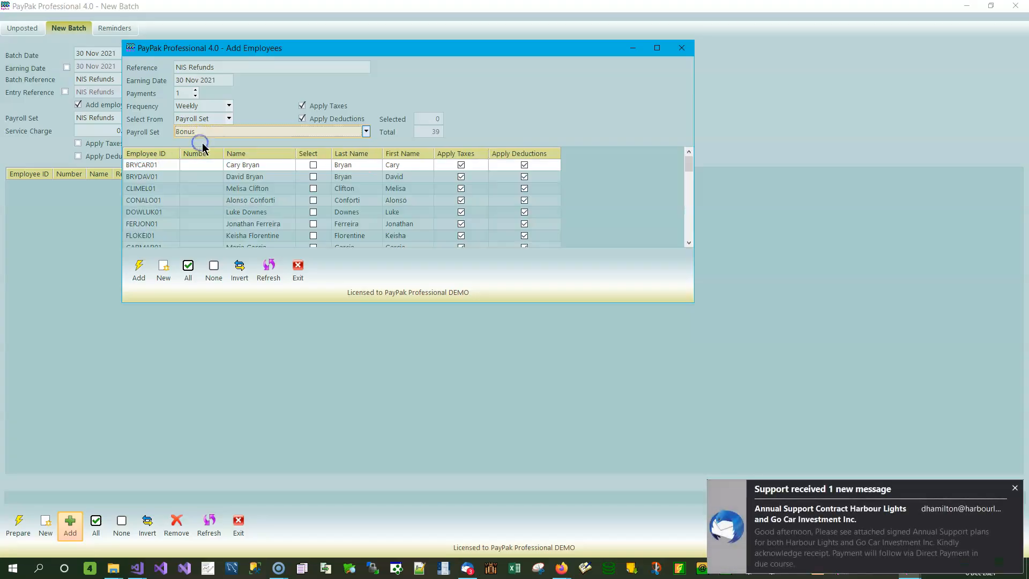
left_click(1015, 488)
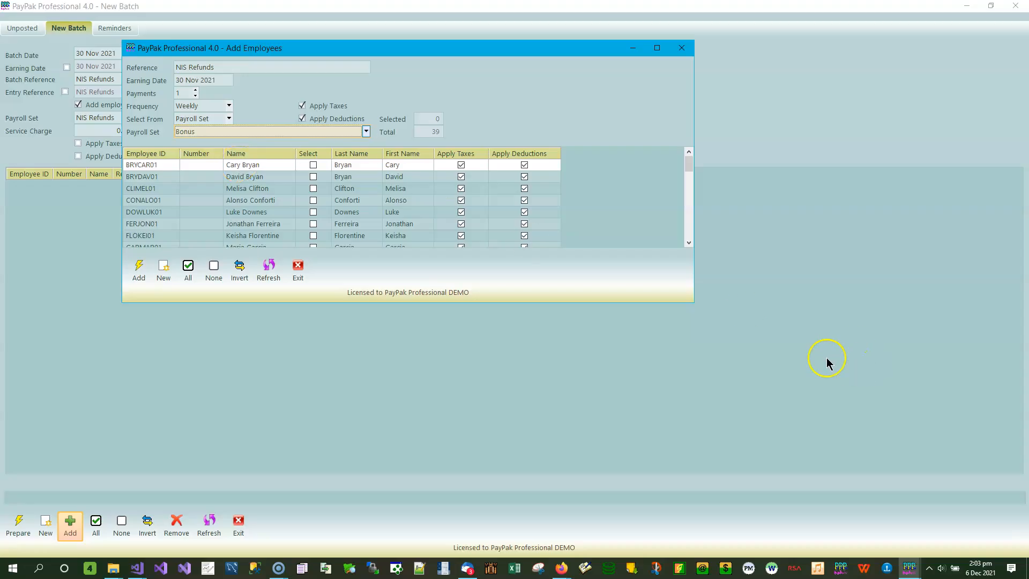
left_click_drag(693, 301, 681, 502)
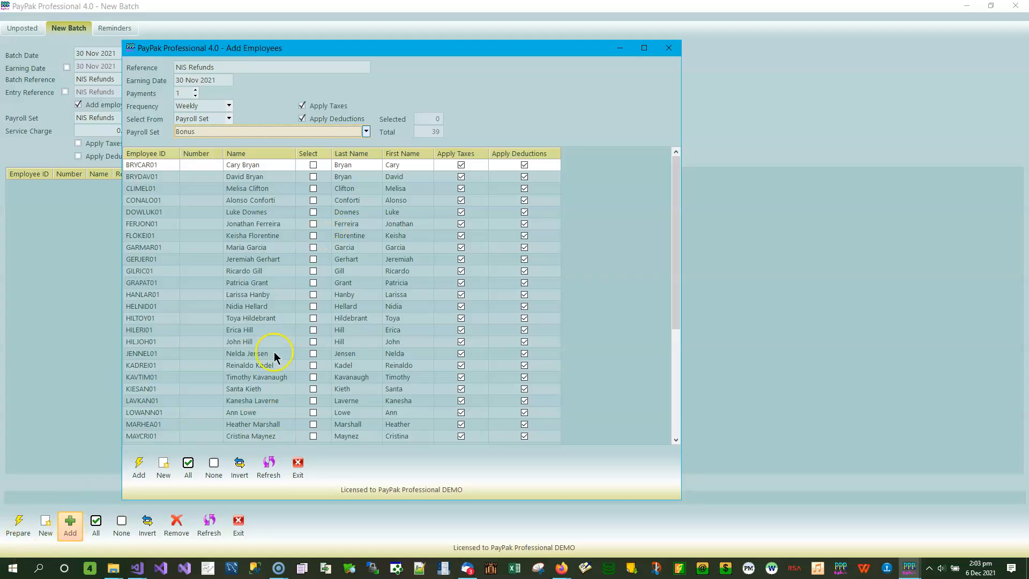
- Add the employees in rows 5, 11 and 16 to the batch with taxes and deductions turned off
left_click(315, 286)
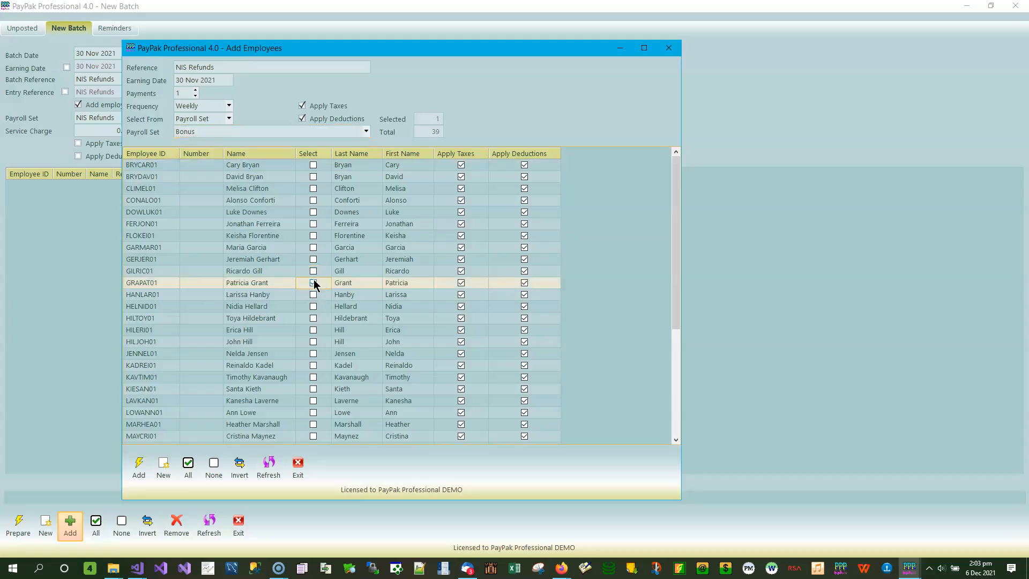
left_click(308, 106)
left_click(310, 119)
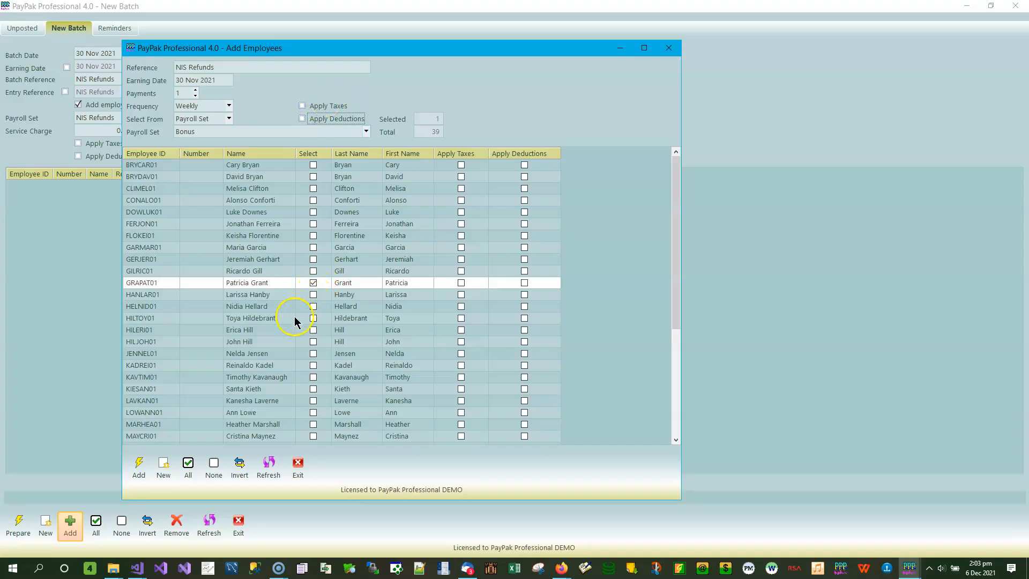
left_click(313, 342)
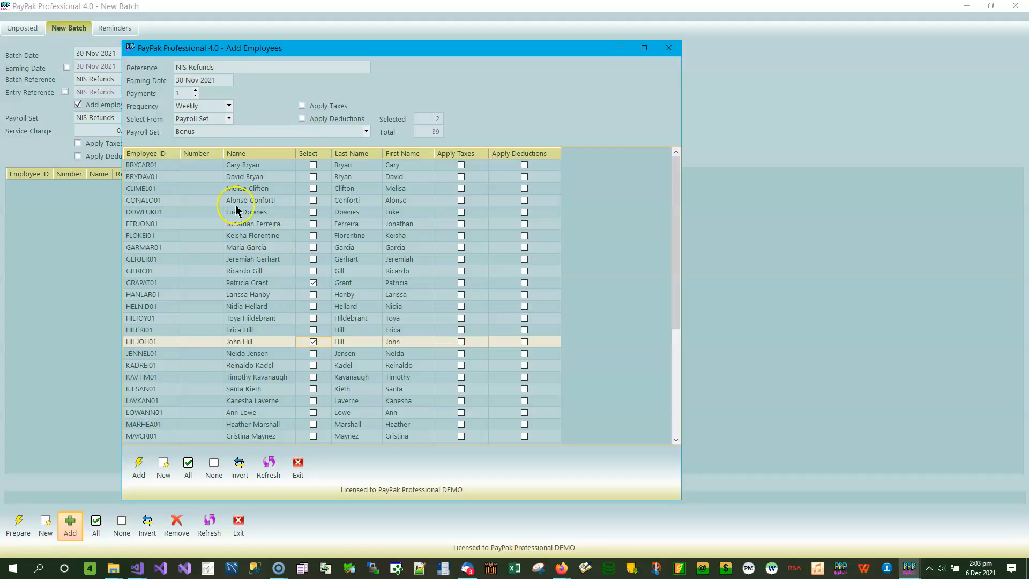
left_click(314, 212)
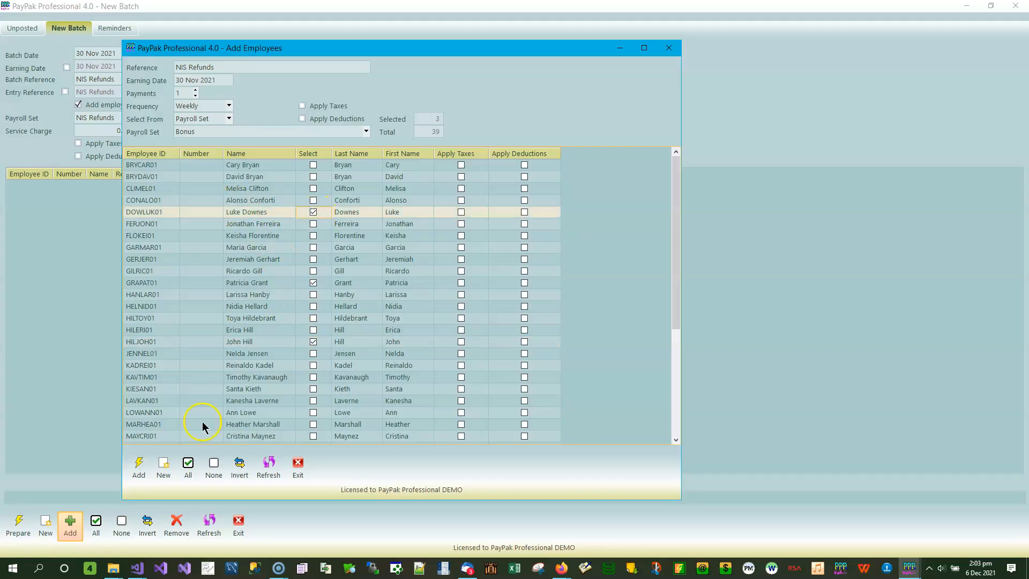
left_click(142, 467)
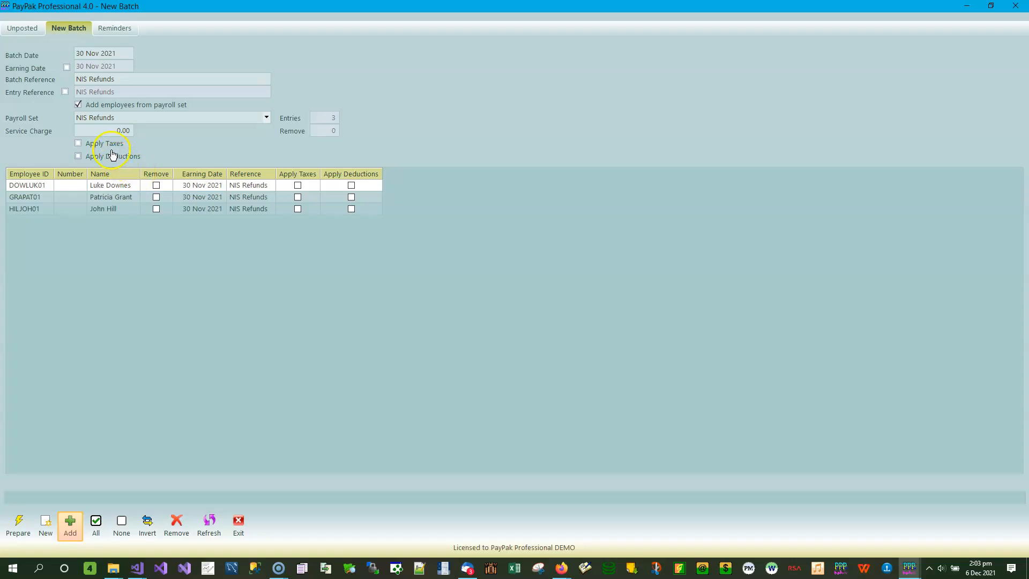
- Start adding another entry with Weekly frequency, choosing from the employees already in the batch
left_click(75, 524)
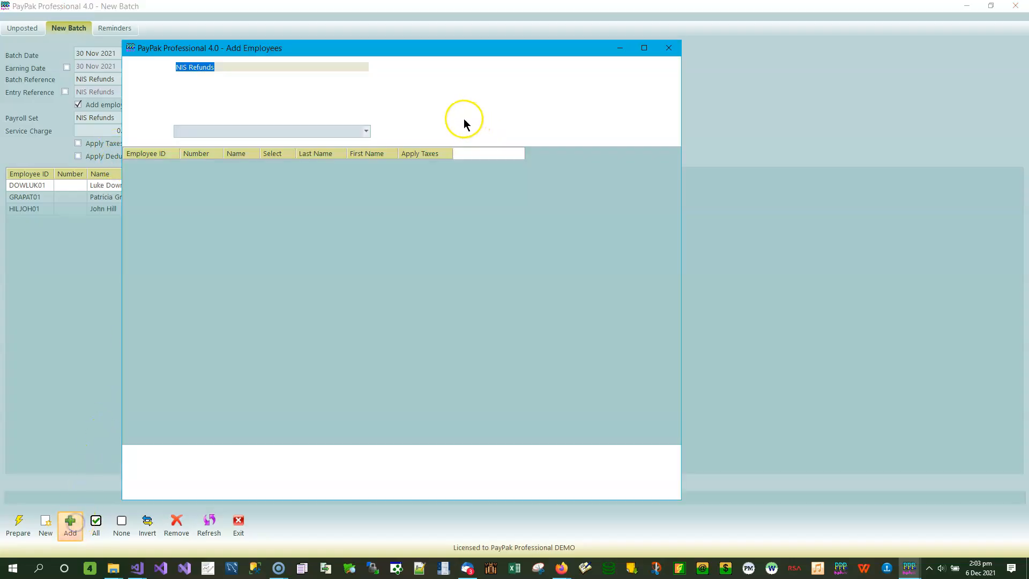
left_click(229, 106)
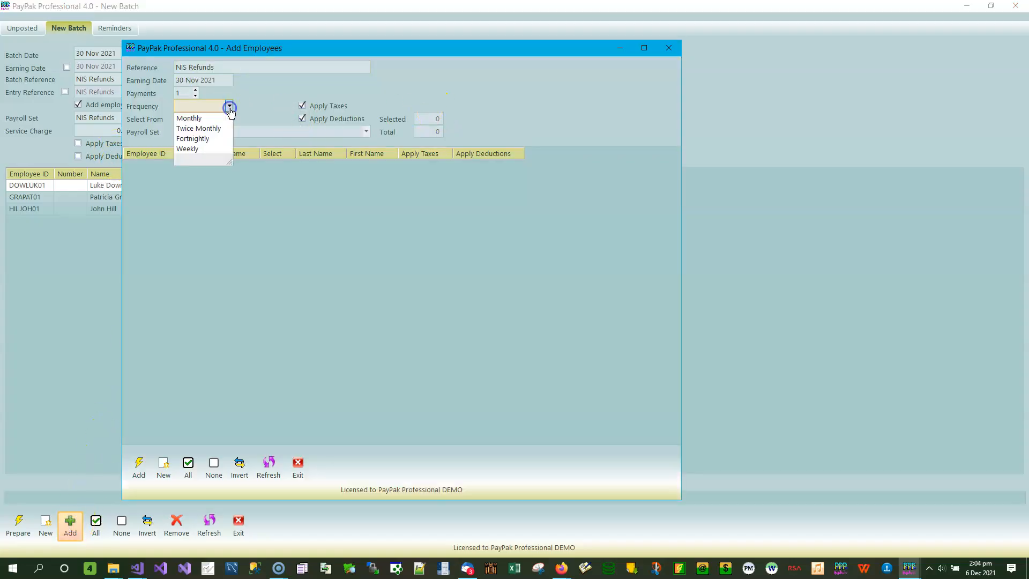
left_click(200, 150)
left_click(228, 118)
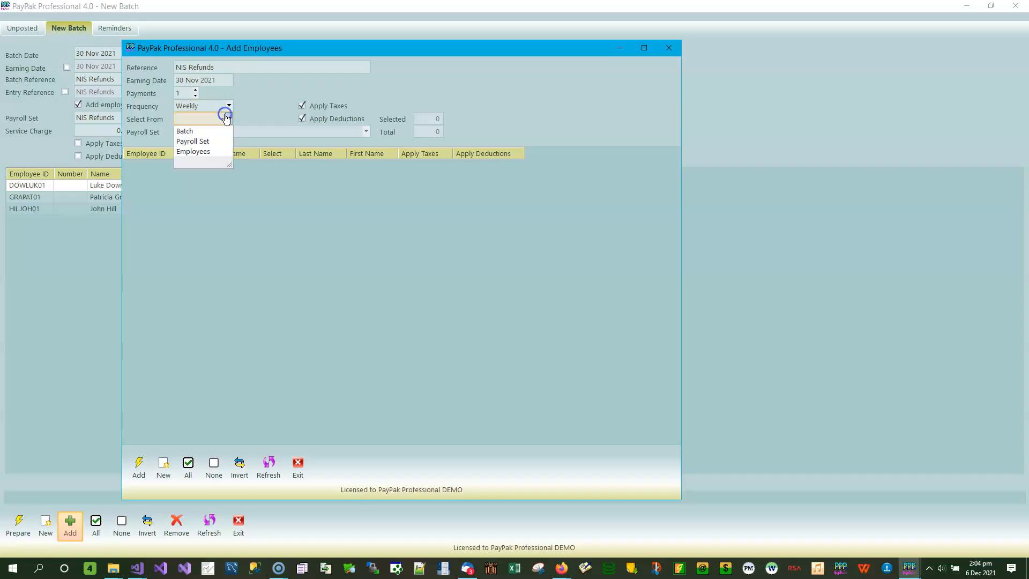
left_click(214, 133)
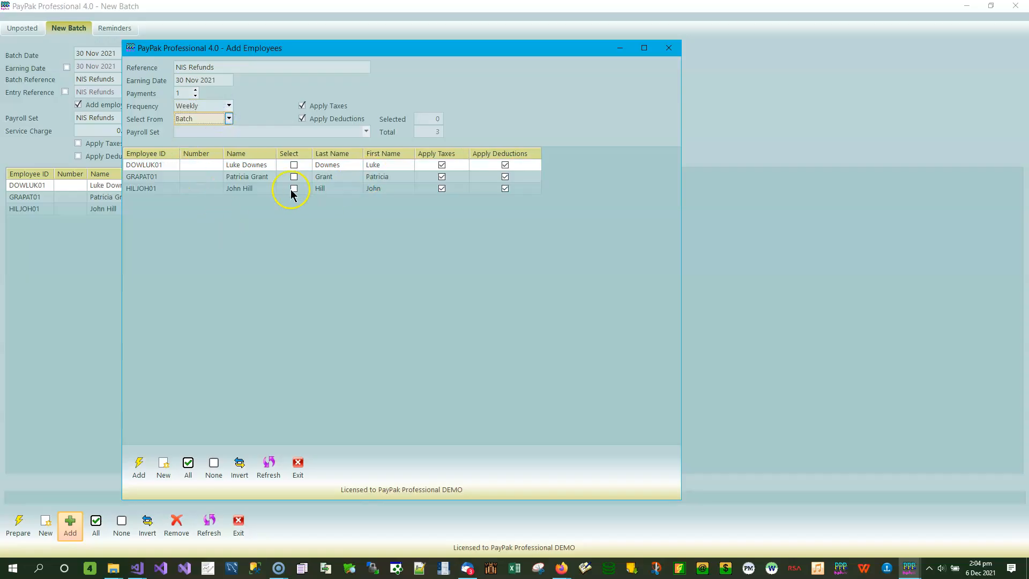
- Add a second entry for the first listed employee with taxes and deductions turned off
left_click(294, 164)
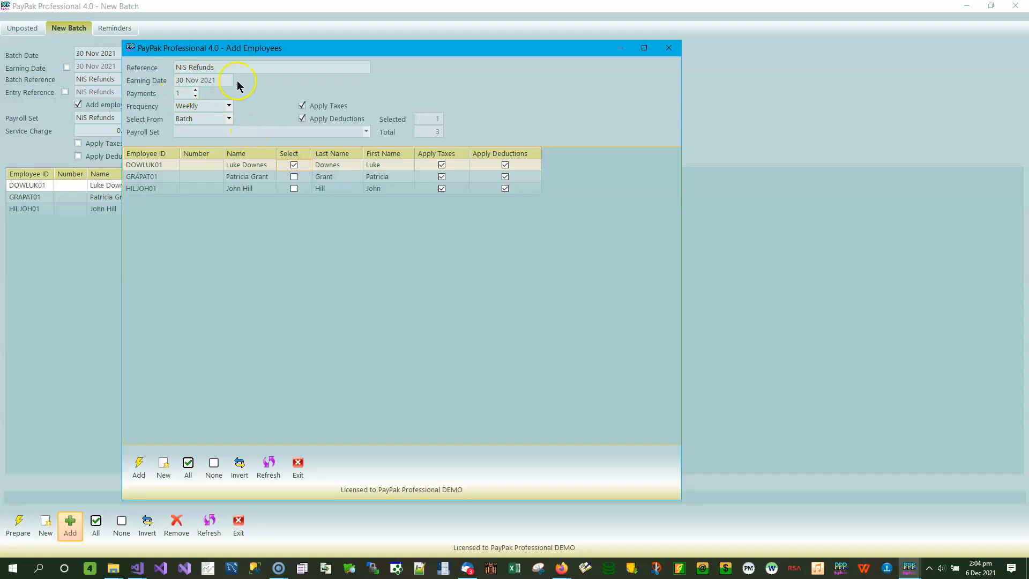
left_click(338, 109)
left_click(334, 121)
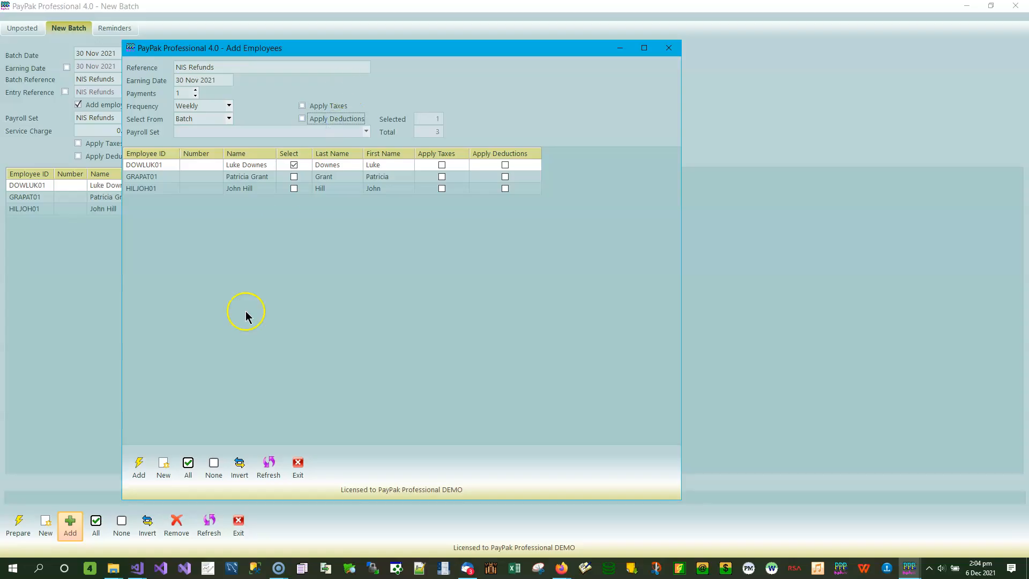
left_click(139, 465)
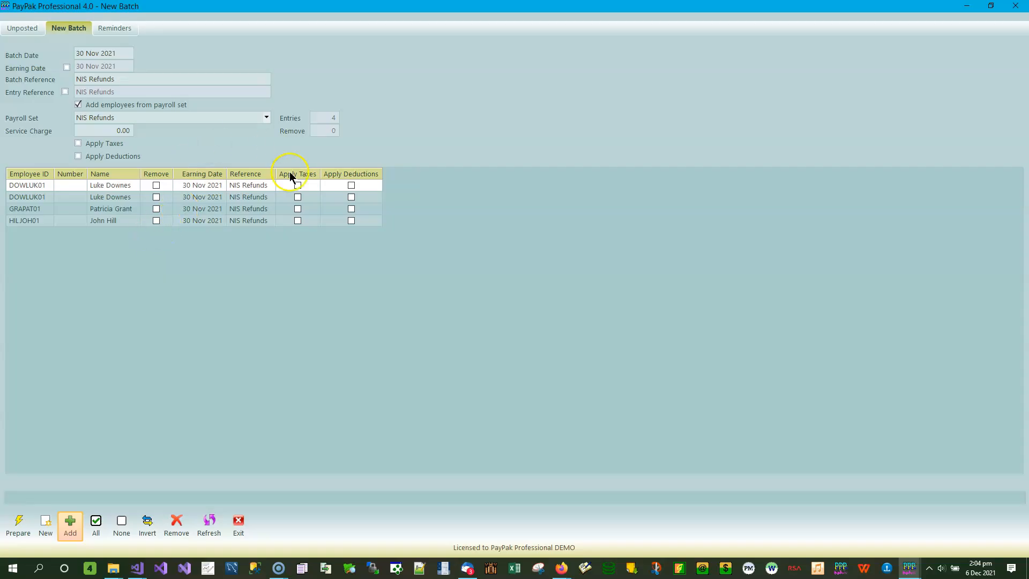
- Set the earning dates of the first employee's two entries to 9 Nov 2021 and 16 Nov 2021
left_click(200, 188)
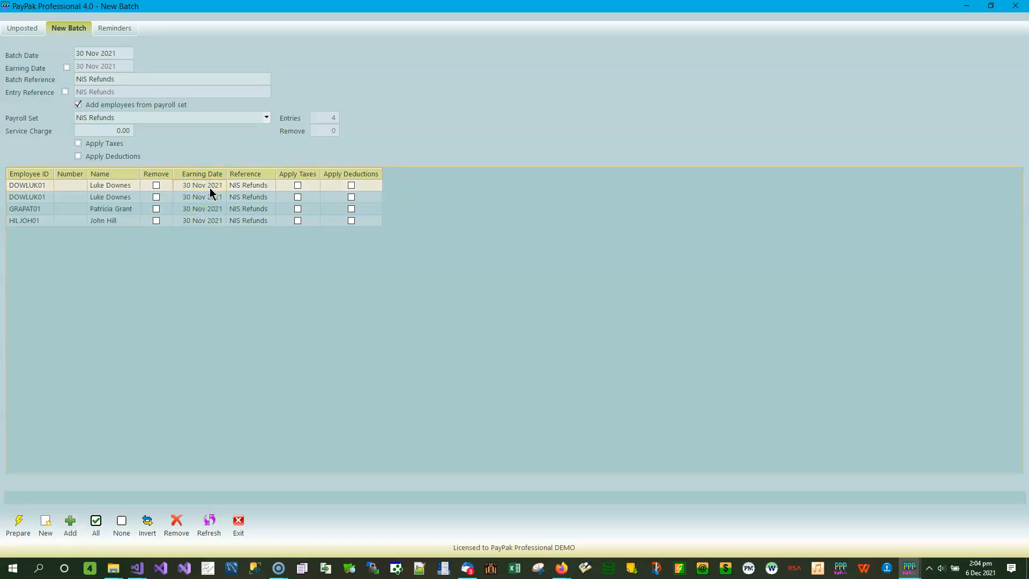
left_click(211, 188)
left_click(188, 185)
left_click(173, 186)
type("9")
left_click(202, 198)
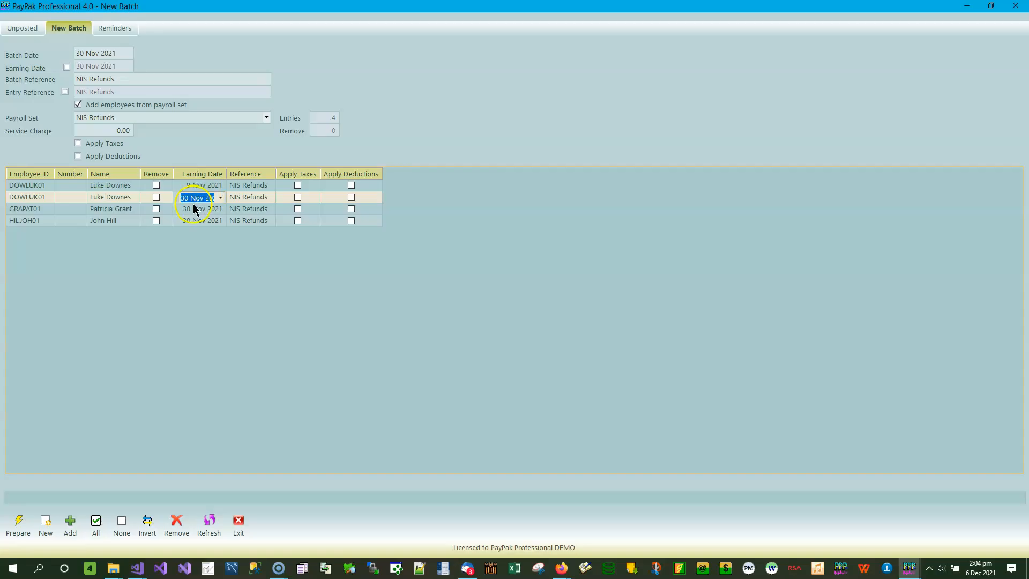
left_click(177, 199)
type("16")
- Set the earning date of the third entry to 3 Nov 2021 and of the fourth entry to 10 Nov 2021
left_click(197, 210)
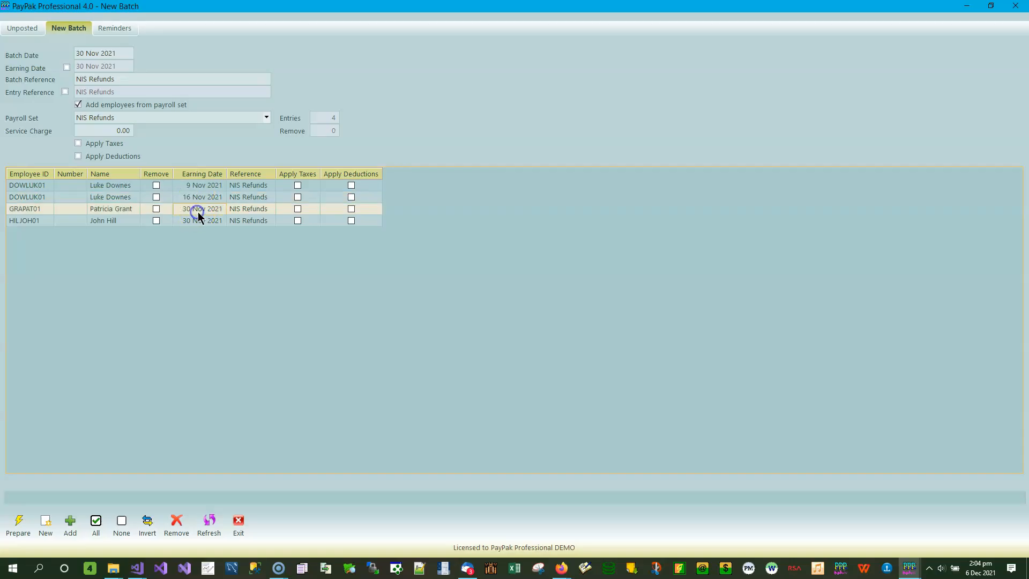
left_click(197, 210)
left_click(180, 208)
left_click(172, 207)
type("3")
left_click(203, 221)
left_click(191, 220)
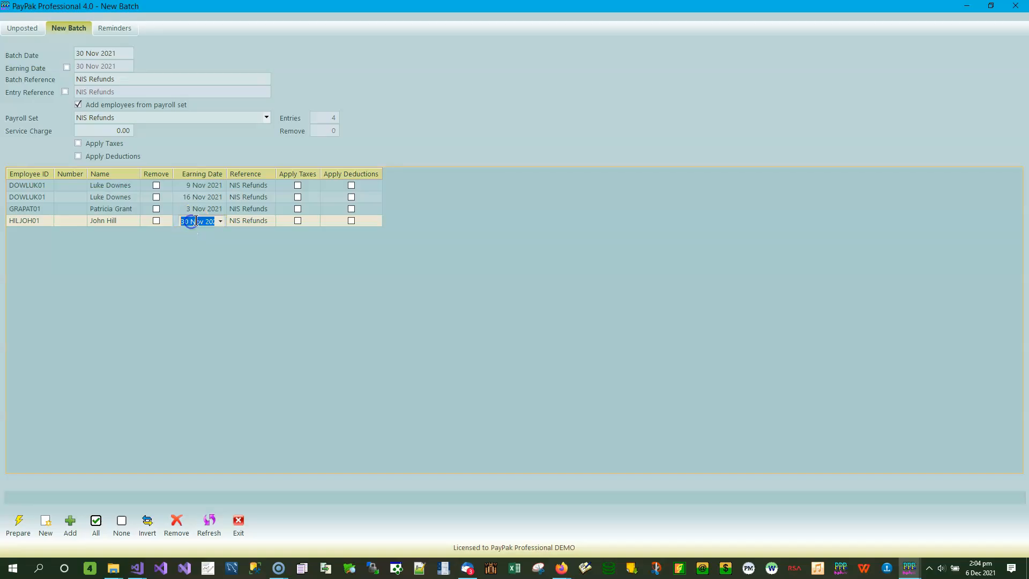
left_click(184, 219)
type("10")
left_click(240, 210)
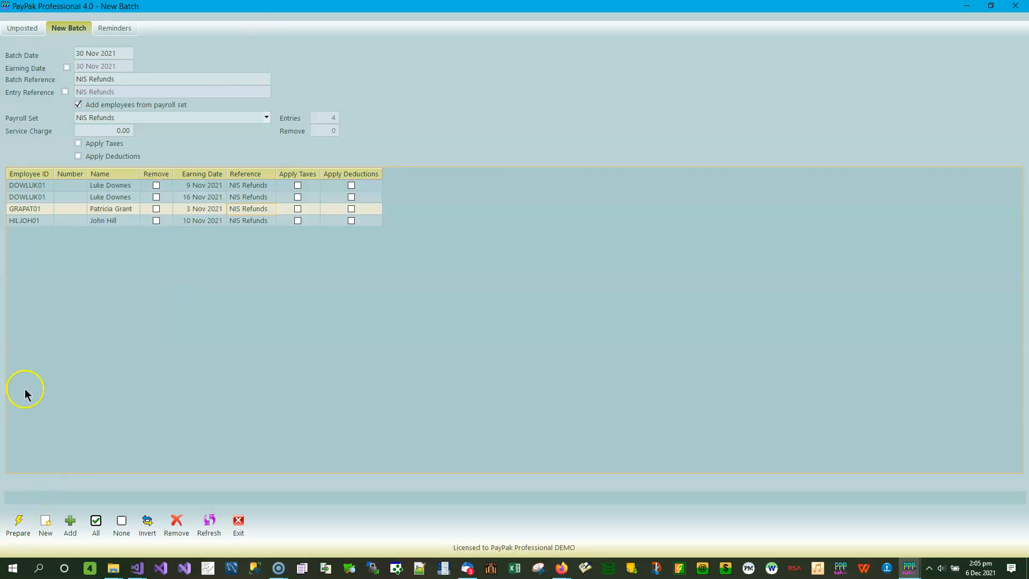
- Prepare the NIS Refunds batch, confirm its creation, and leave the new batch window
left_click(18, 523)
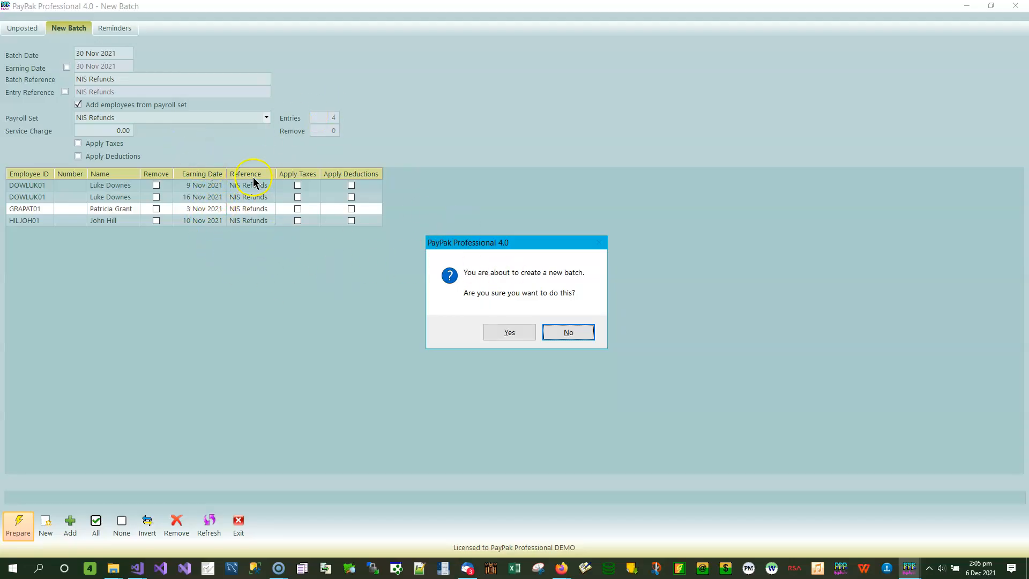
left_click(512, 333)
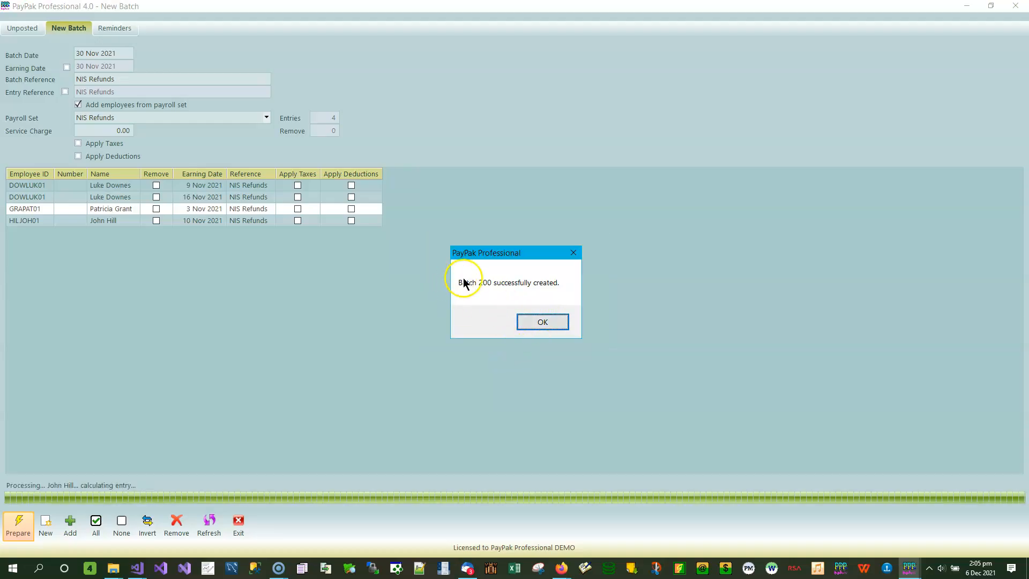
left_click(540, 328)
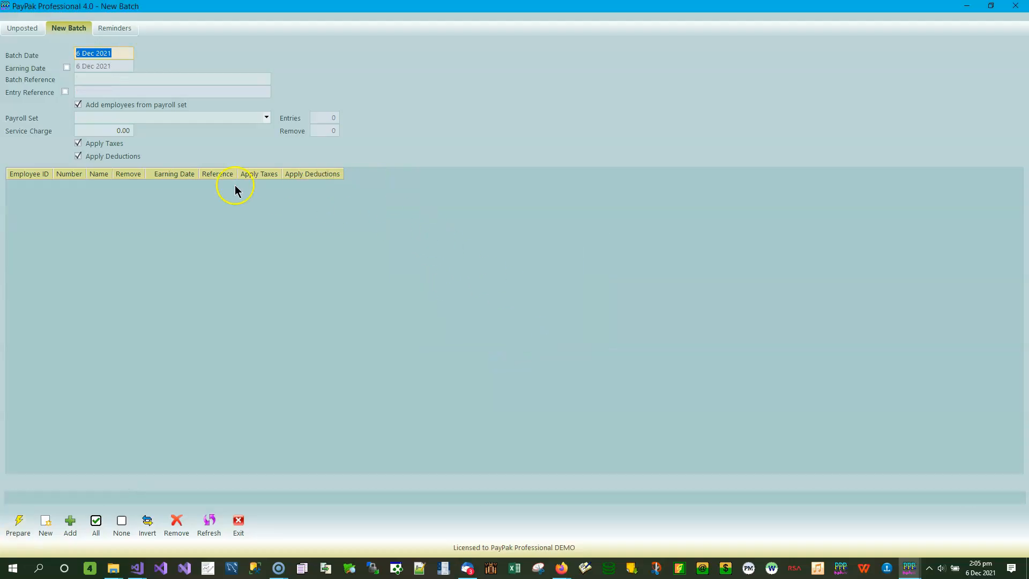
left_click(238, 522)
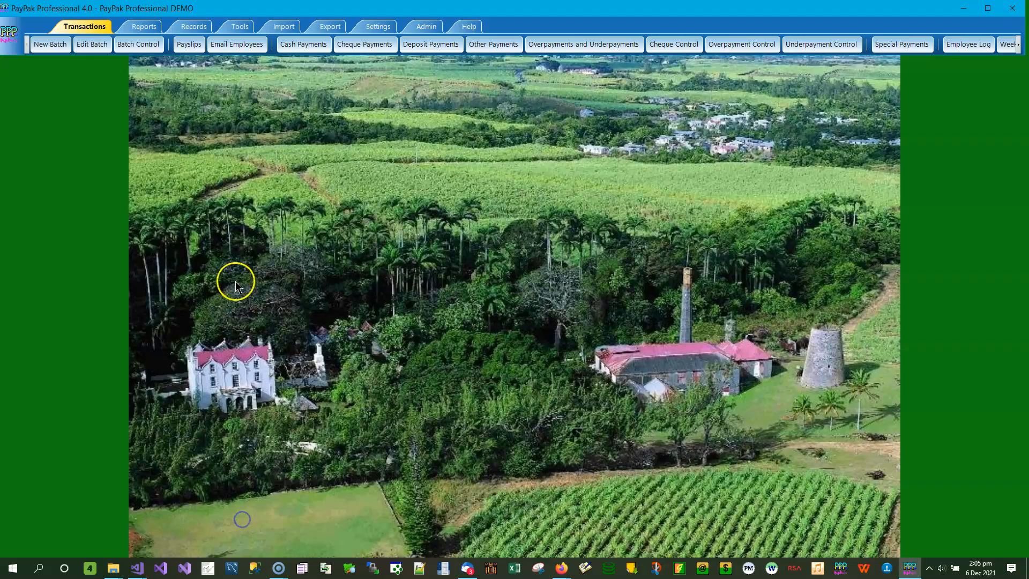
- Open the unposted NIS Refunds batch dated 30 Nov 2021 for editing and select the entry with earning date 3 Nov 2021
left_click(99, 43)
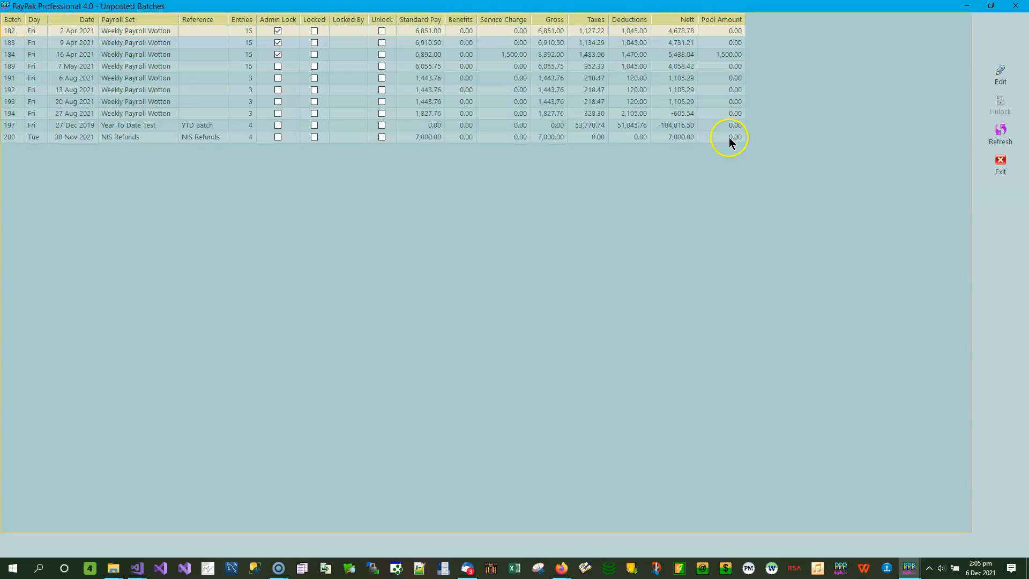
left_click(194, 138)
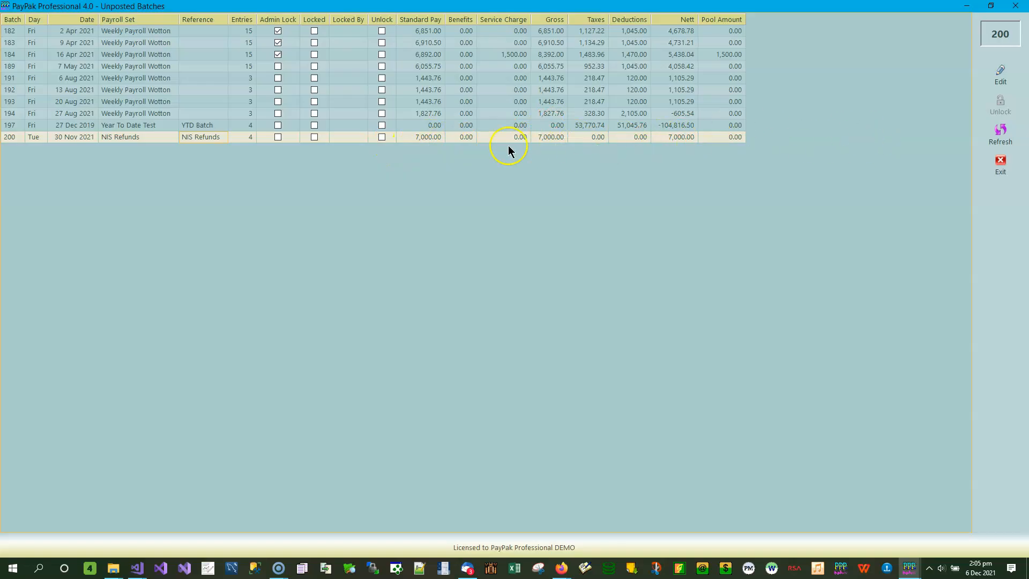
left_click(1000, 68)
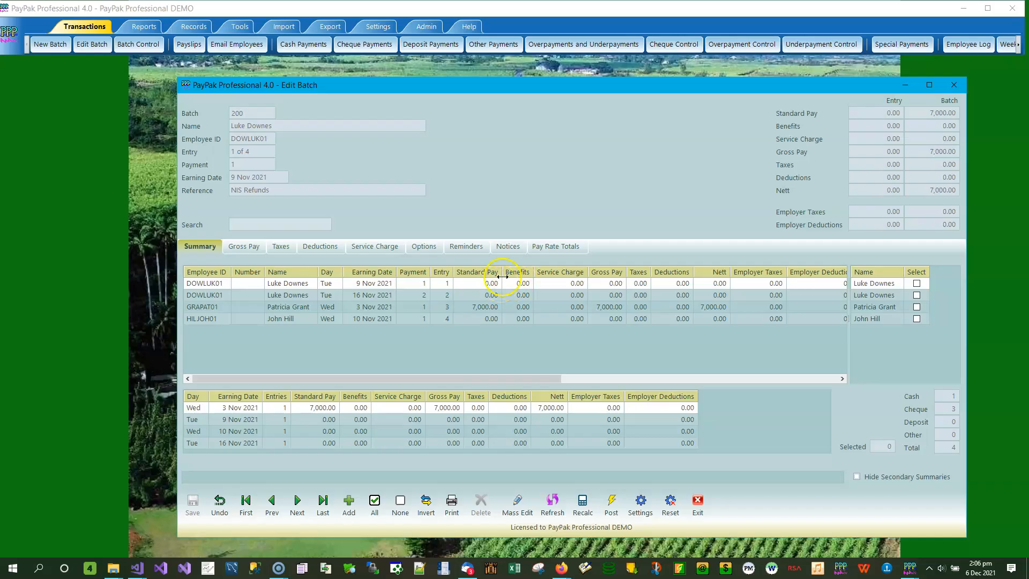
left_click(486, 310)
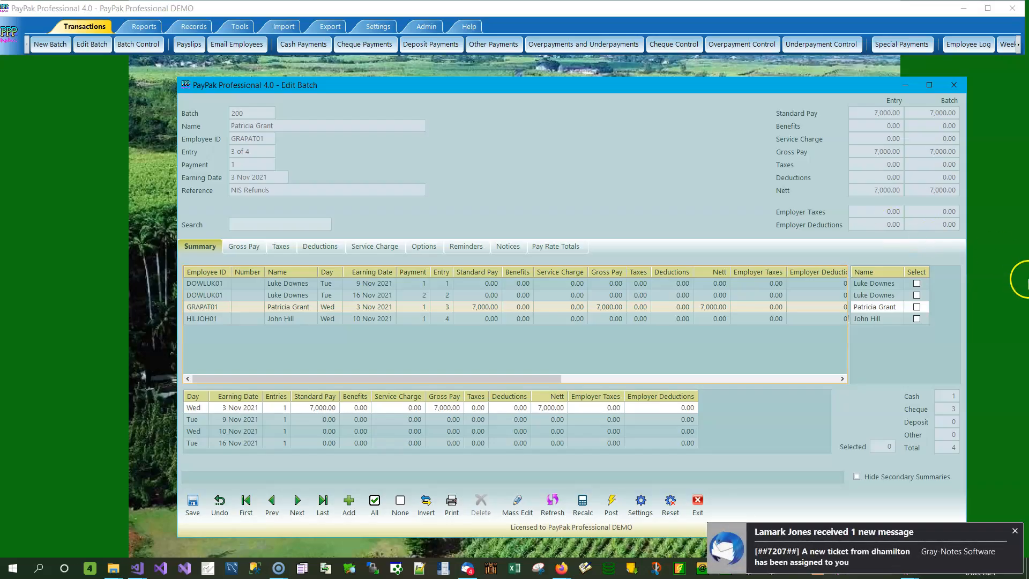
- Open the gross pay lines of the entry with earning date 9 Nov 2021 and select its NIS Refunds line
left_click(1014, 531)
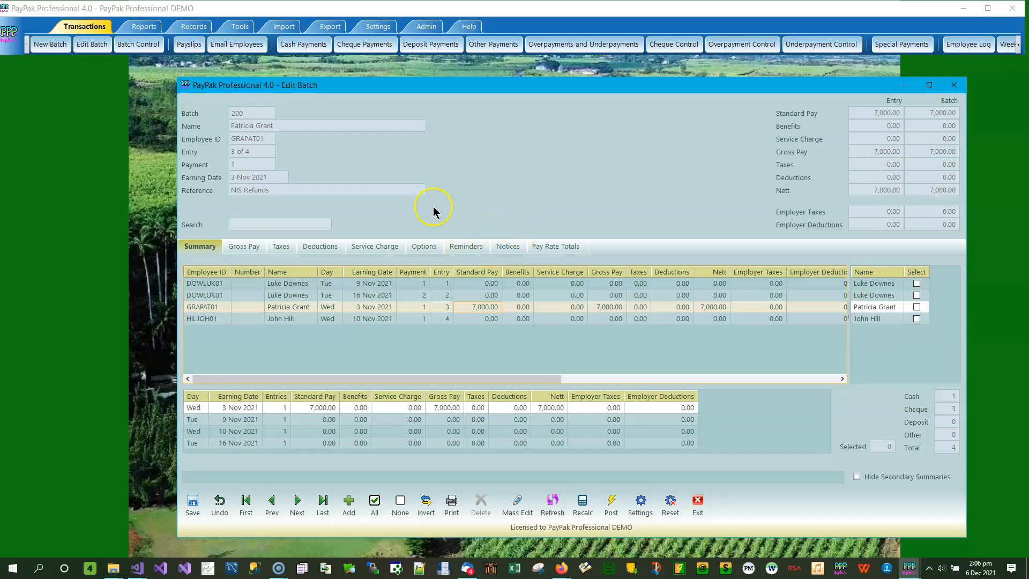
left_click(294, 283)
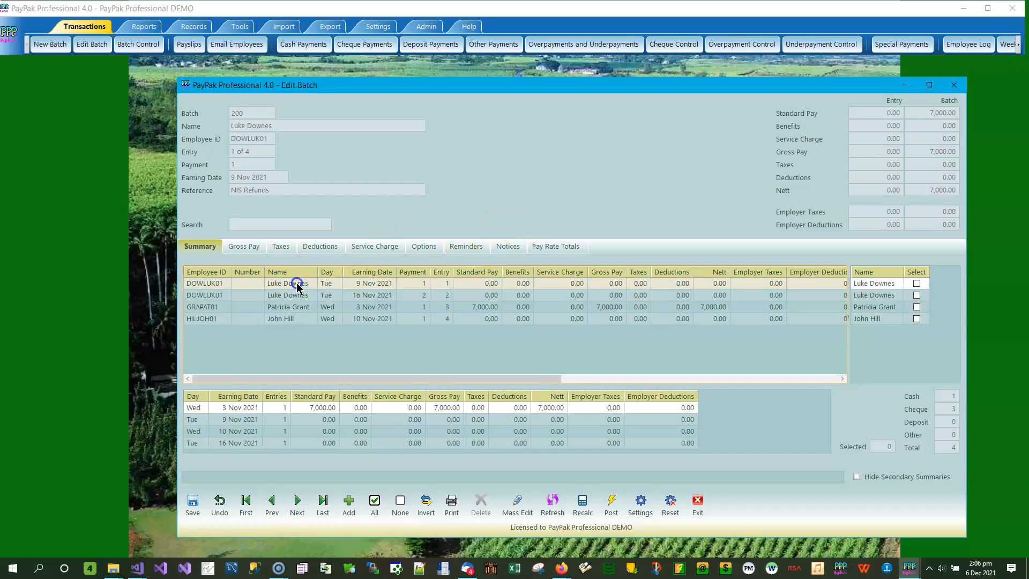
left_click(248, 247)
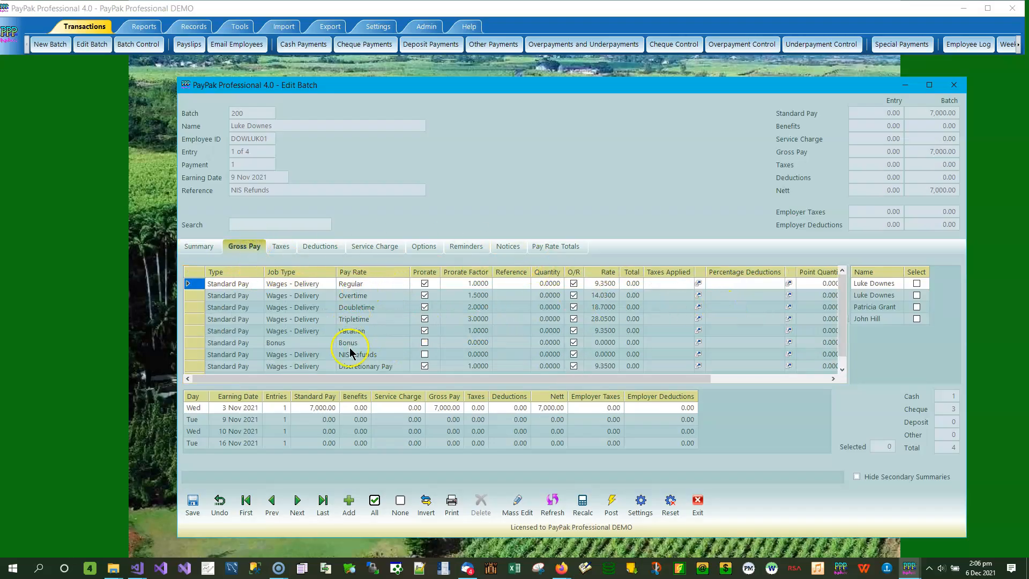
left_click(395, 358)
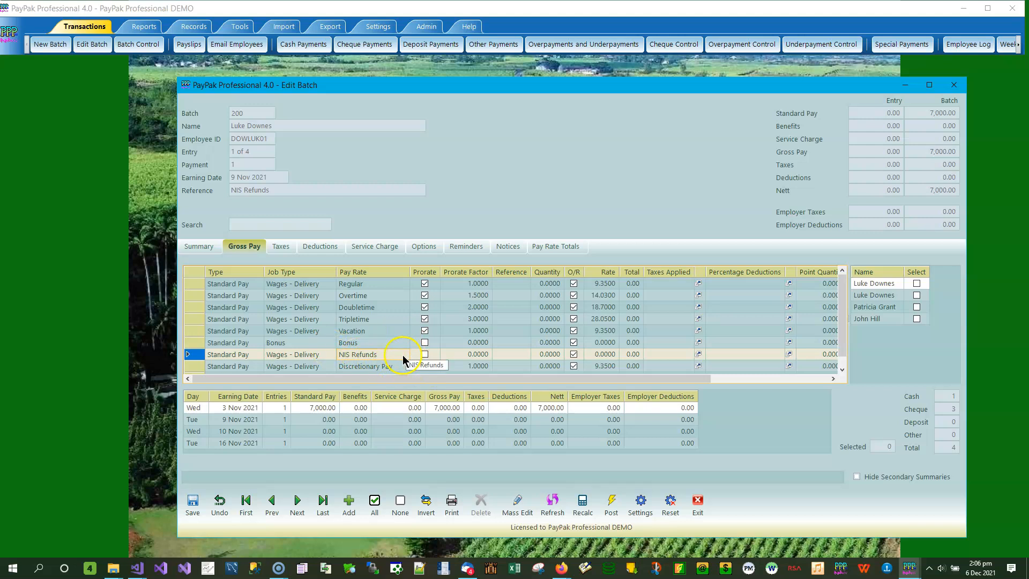
left_click(396, 331)
left_click(405, 330)
left_click(405, 331)
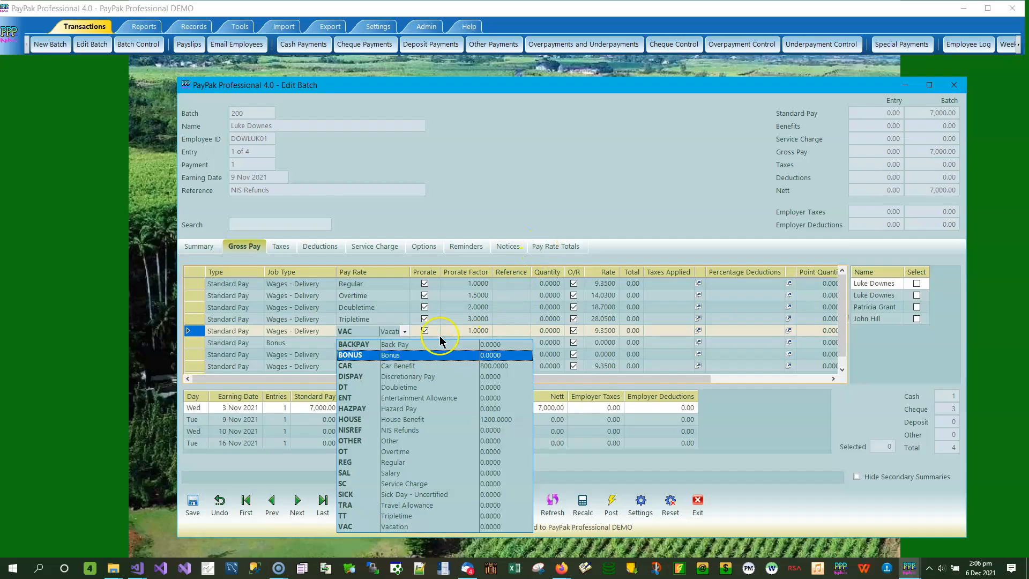
key("Escape")
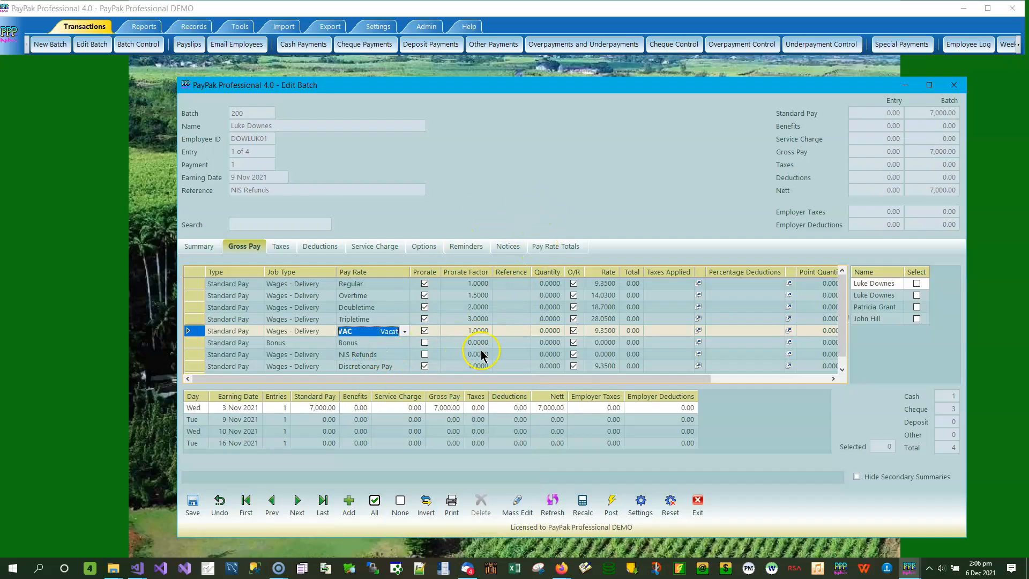
key("Delete")
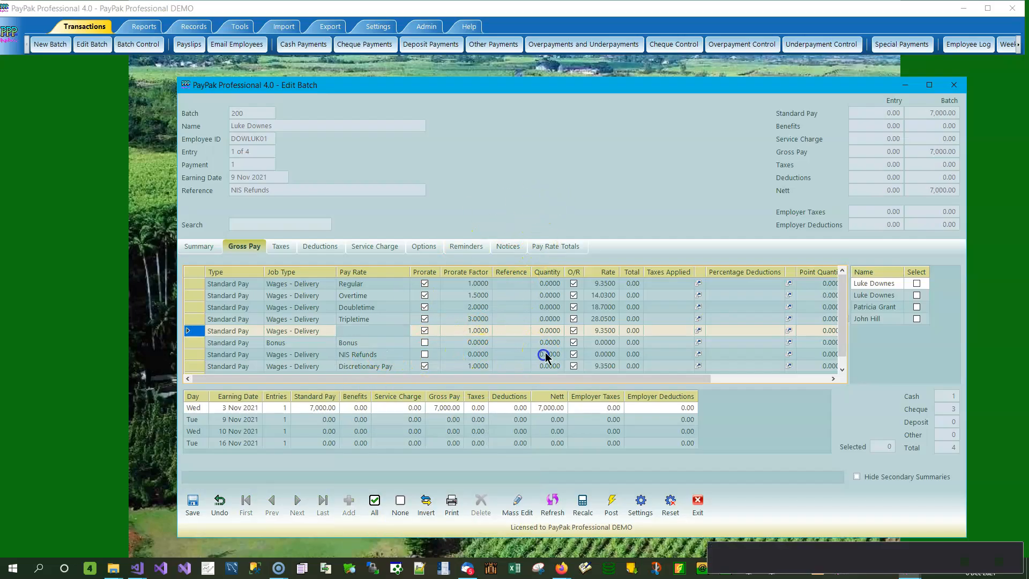
- Set the NIS Refunds line of the 9 Nov 2021 entry to quantity 1 and rate -877.46, and save the entry
left_click(545, 358)
type("1")
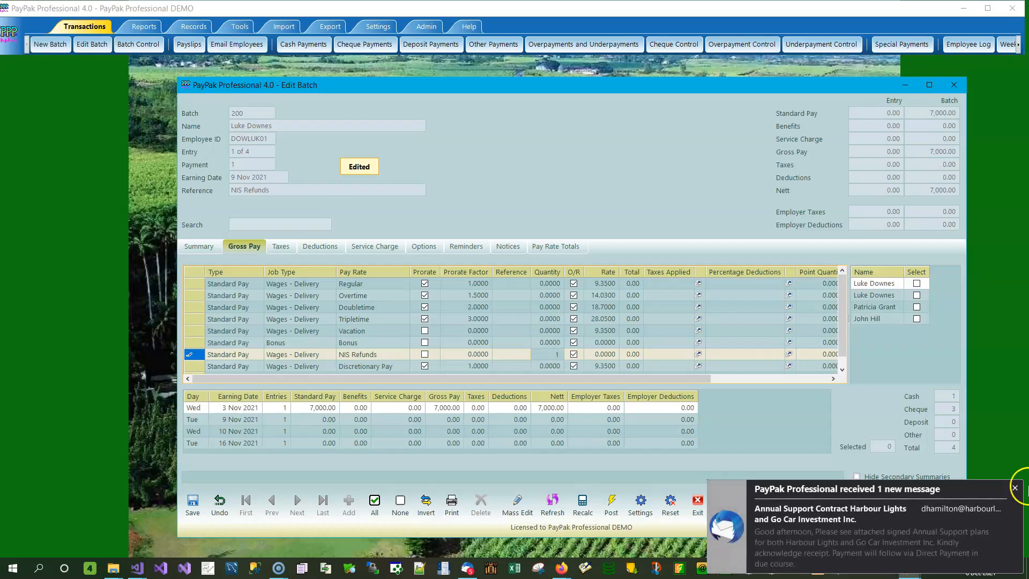
left_click(1014, 488)
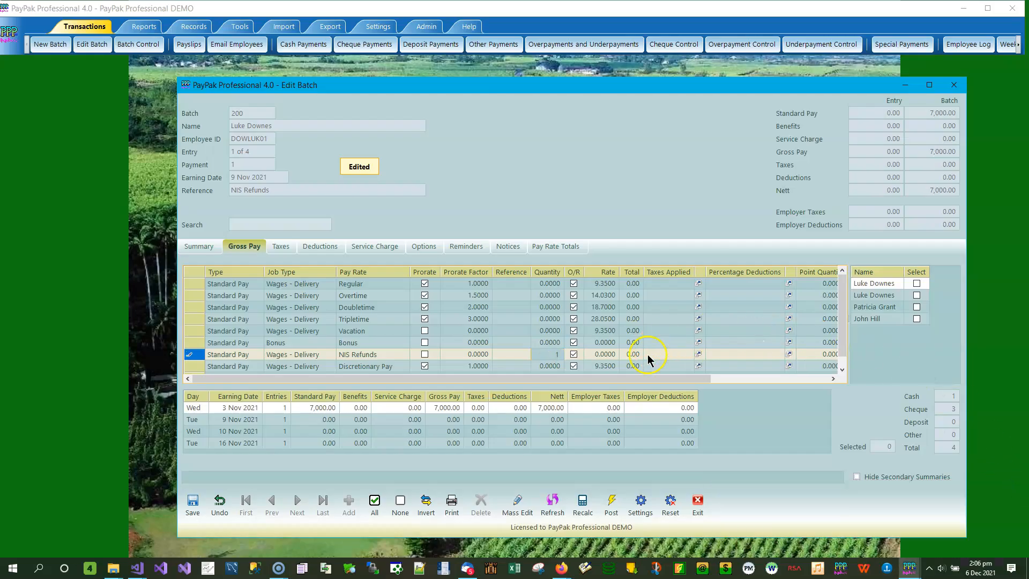
left_click(602, 354)
type("77.46")
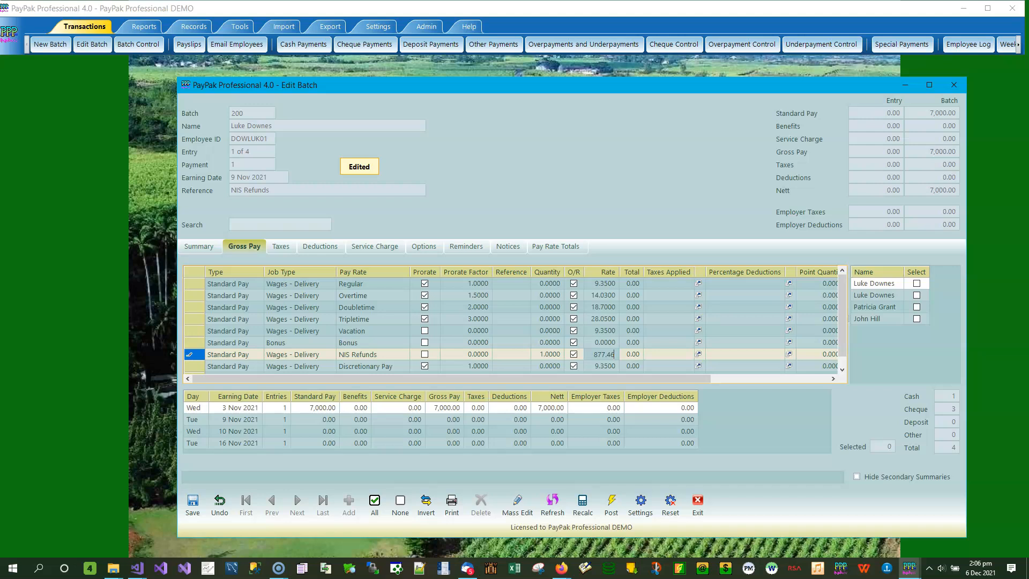
key("Return")
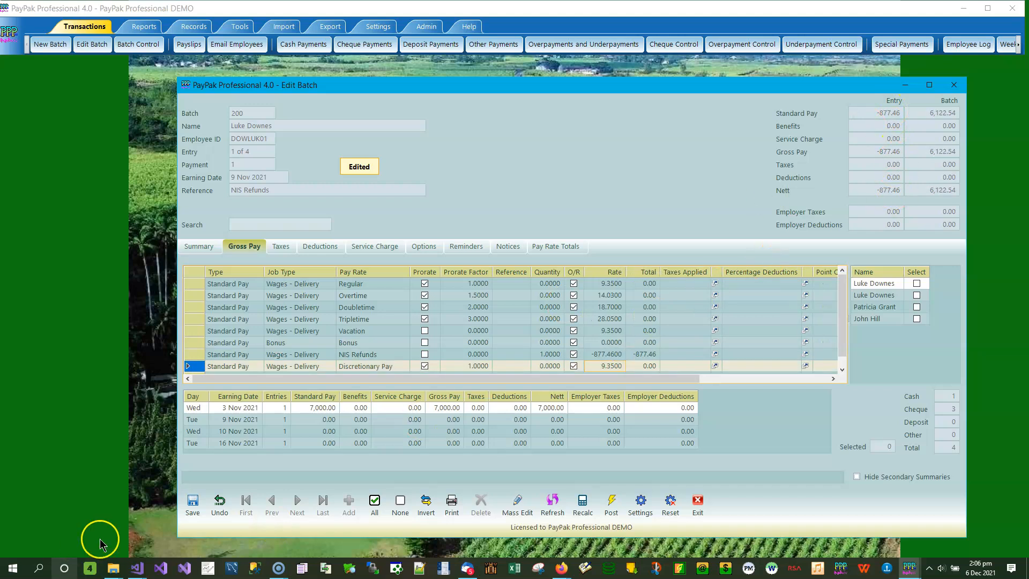
left_click(194, 504)
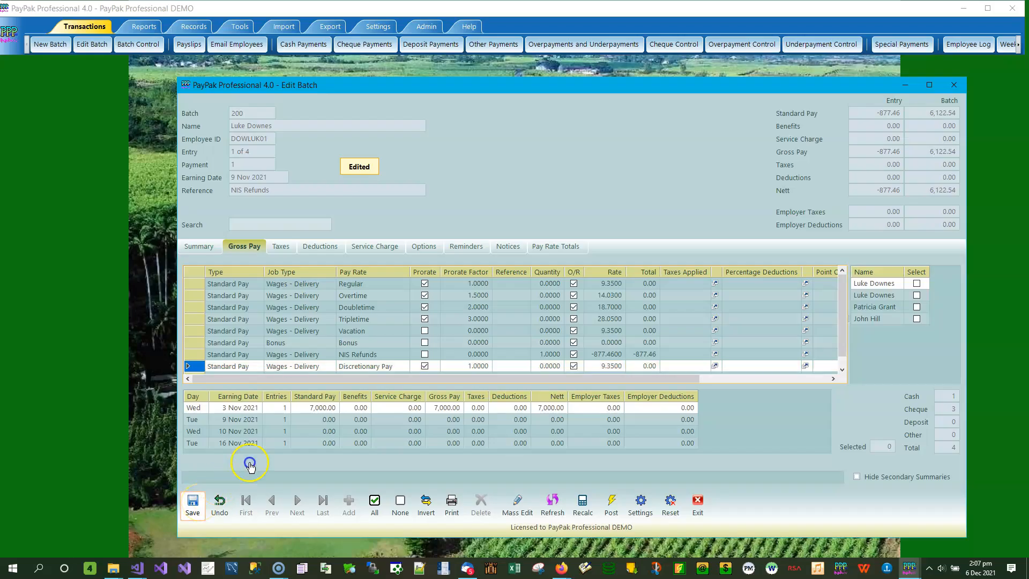
- Set the NIS Refunds line of the 16 Nov 2021 entry to quantity 1 and rate -750, and save the entry
left_click(889, 296)
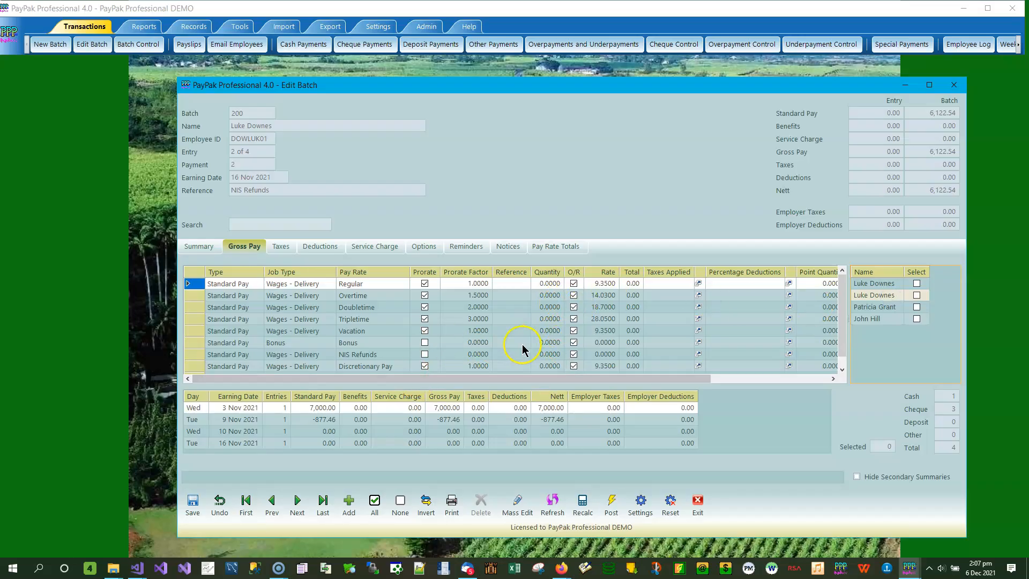
left_click(544, 355)
type("1")
left_click(605, 354)
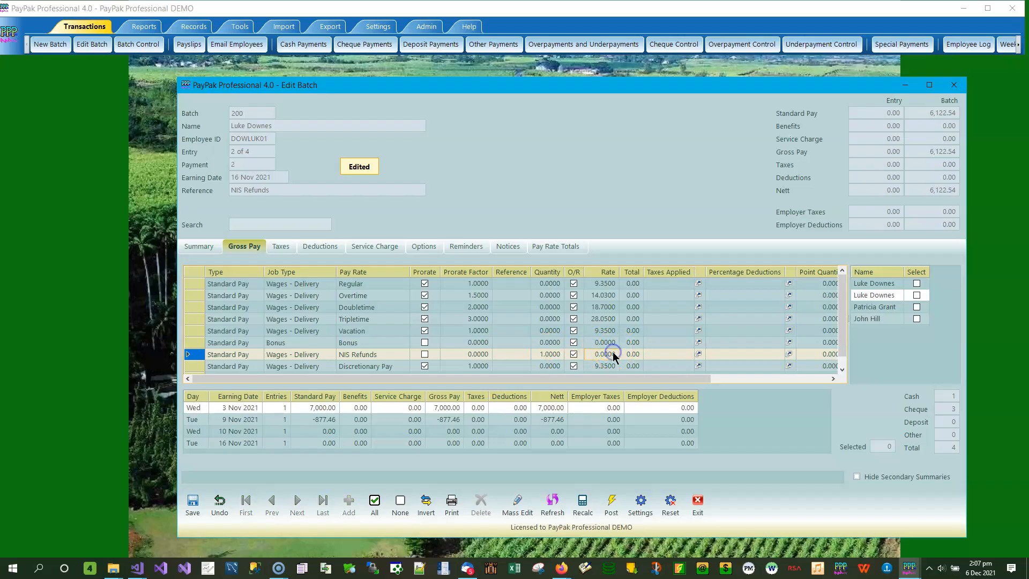
type("-")
key("Down")
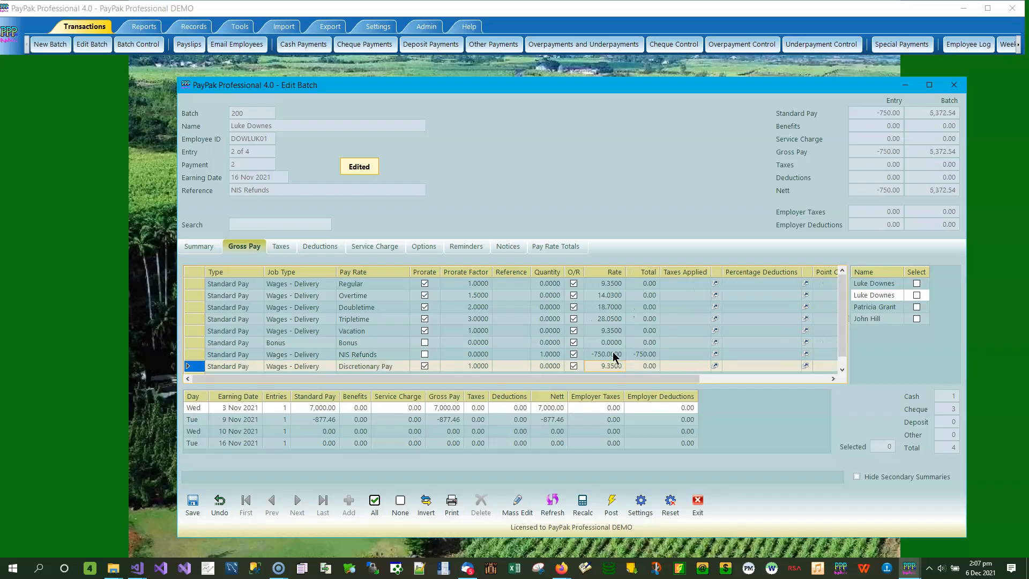
left_click(193, 504)
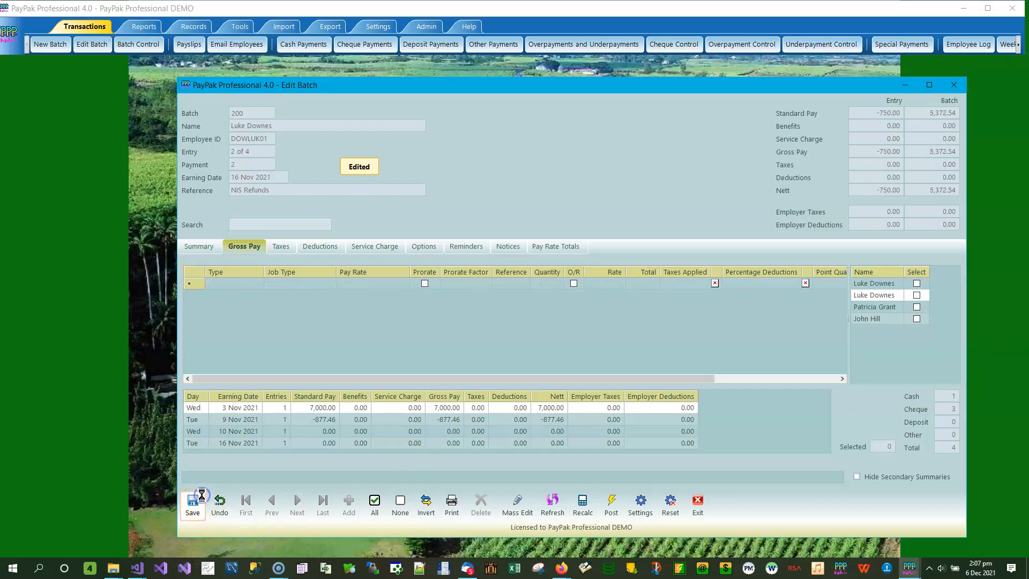
- Set the Salary, Travel Allowance and Entertainment Allowance quantities to 0 in the entry with earning date 3 Nov 2021
left_click(879, 307)
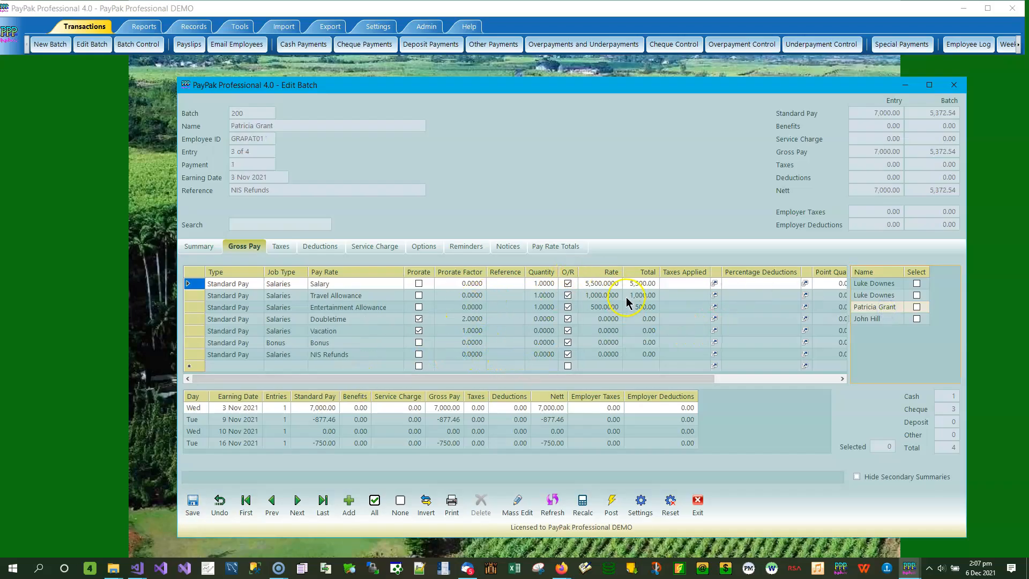
left_click(548, 283)
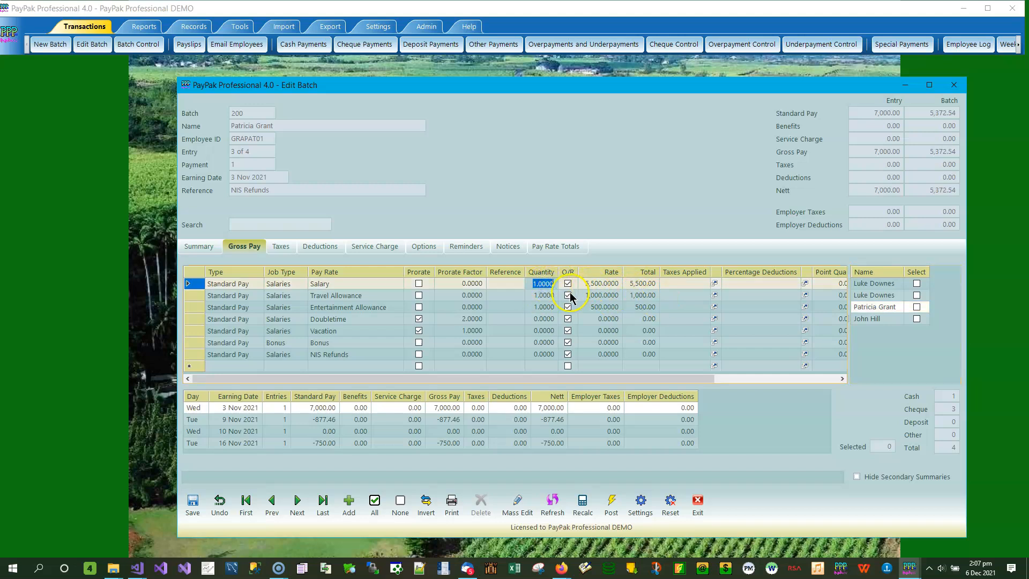
type("0")
key("Down")
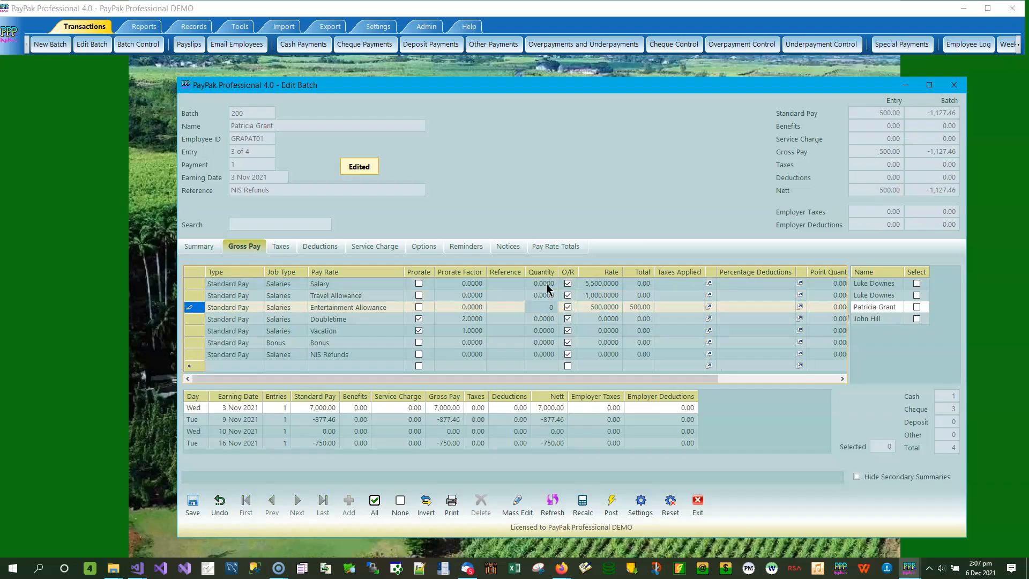
left_click(610, 310)
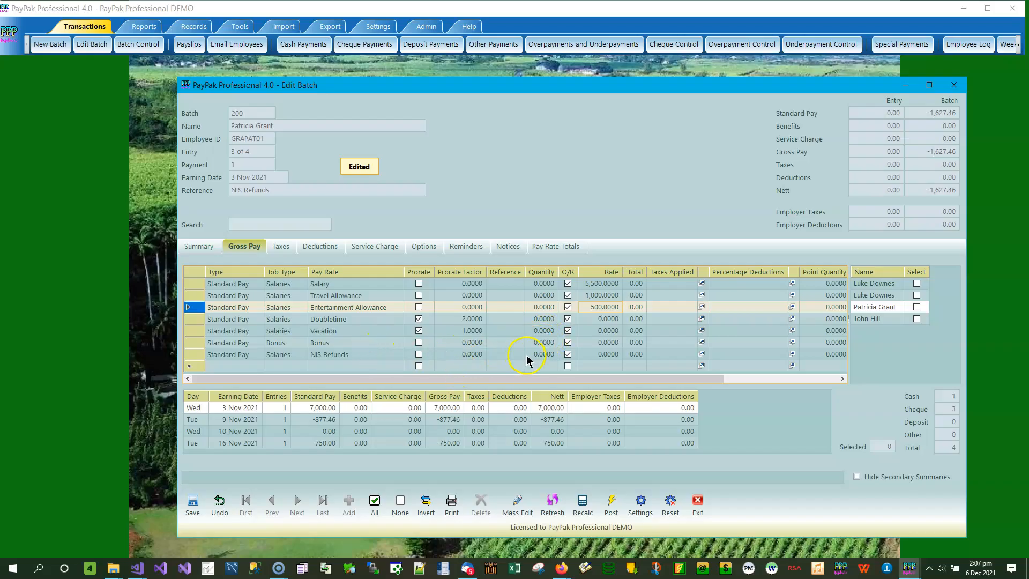
- Set the NIS Refunds line of the 3 Nov 2021 entry to quantity 1 and rate -1,050, and save the entry
left_click(542, 354)
type("1")
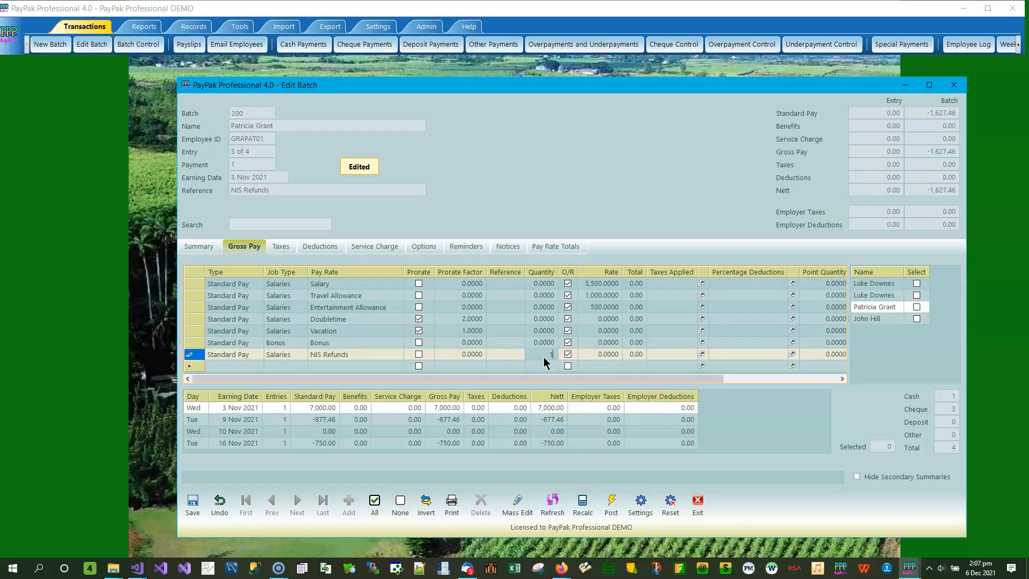
left_click(610, 354)
type("1,050")
key("Return")
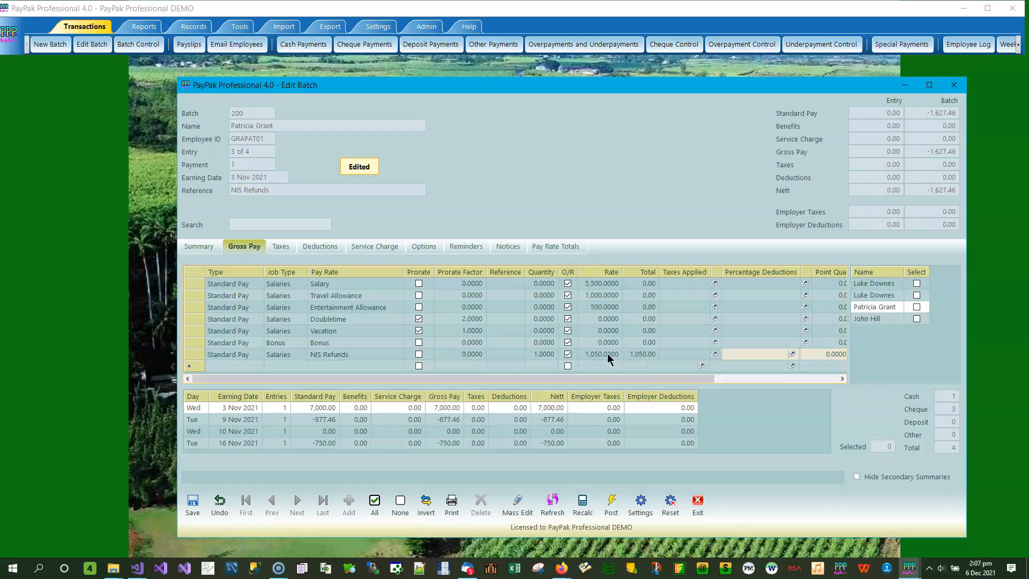
key("BackSpace")
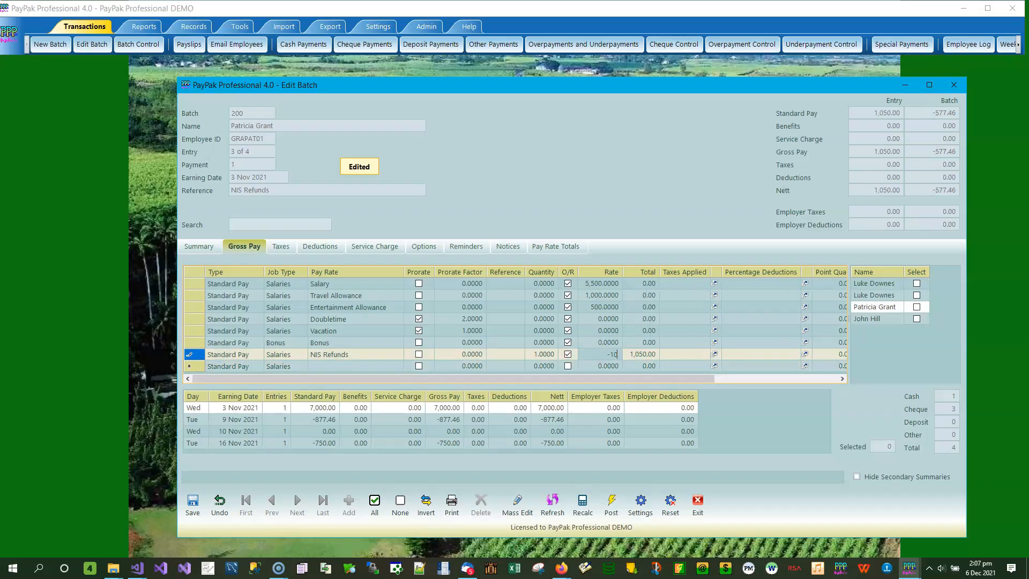
key("Return")
left_click(728, 262)
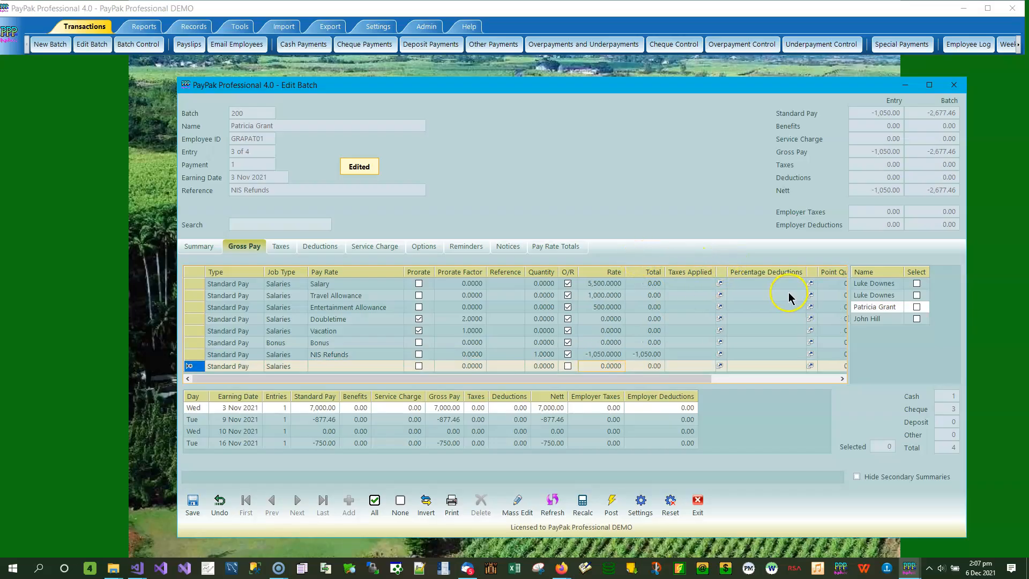
left_click(194, 516)
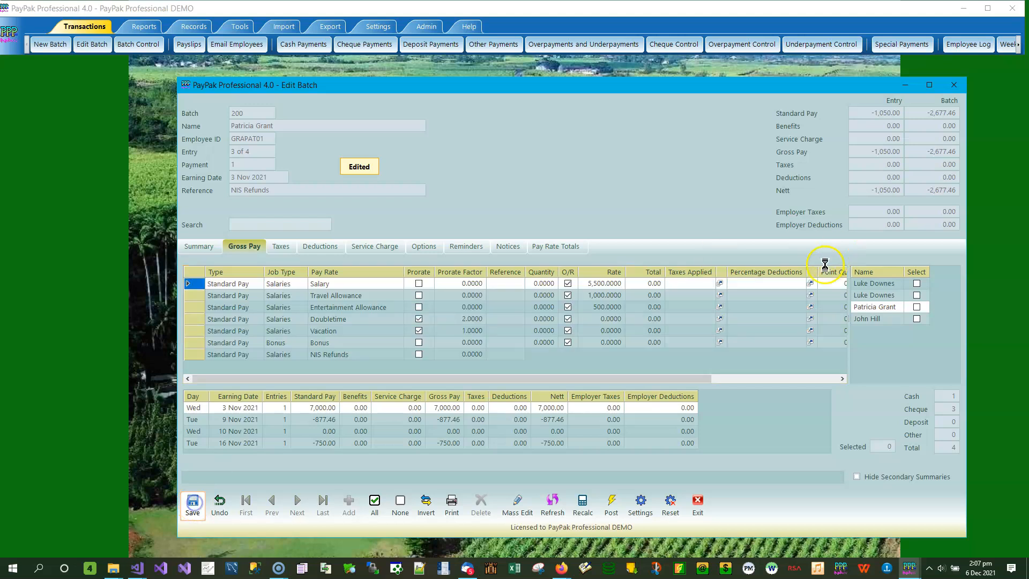
left_click(759, 262)
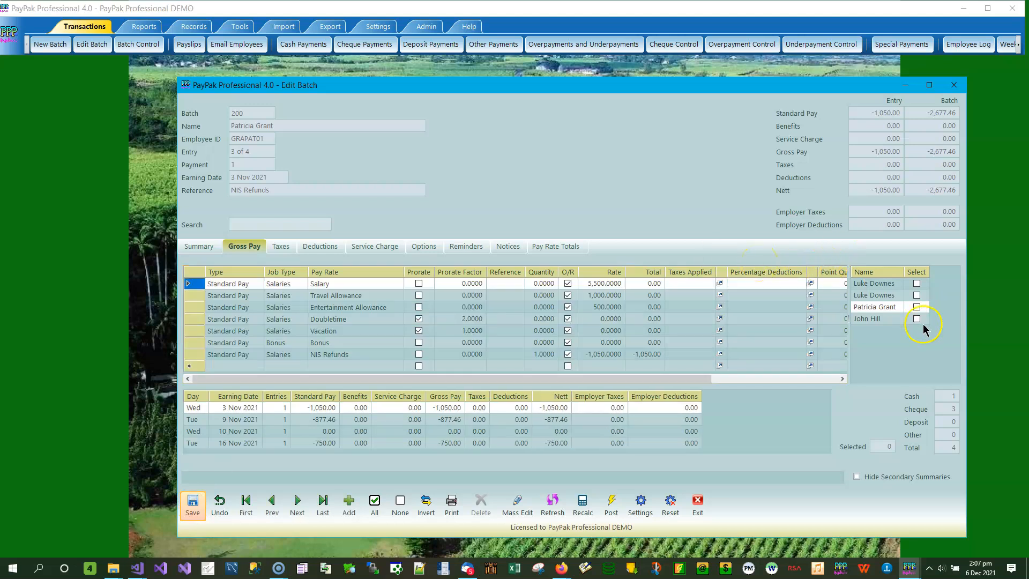
- Set the NIS Refunds line of the 10 Nov 2021 entry to quantity 1 and rate -2,997.50, and save the entry
left_click(873, 319)
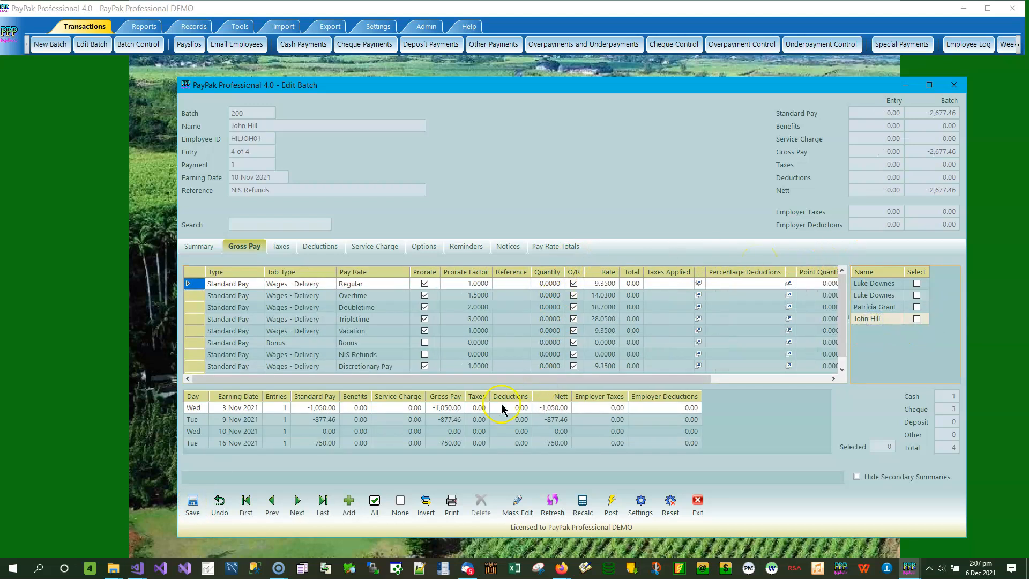
left_click(555, 362)
left_click(558, 354)
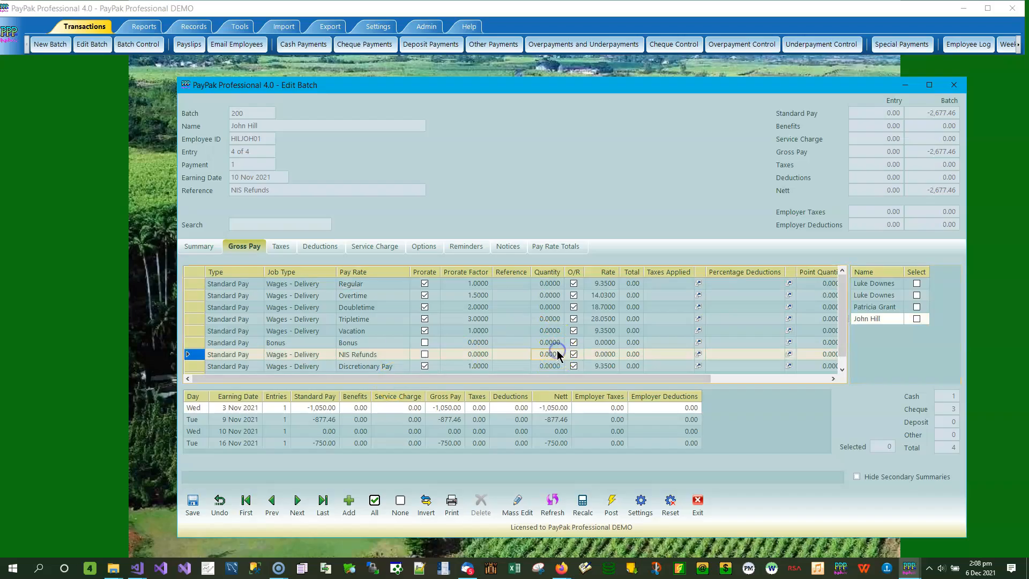
left_click(603, 356)
key("BackSpace")
type("2997.5")
key("Return")
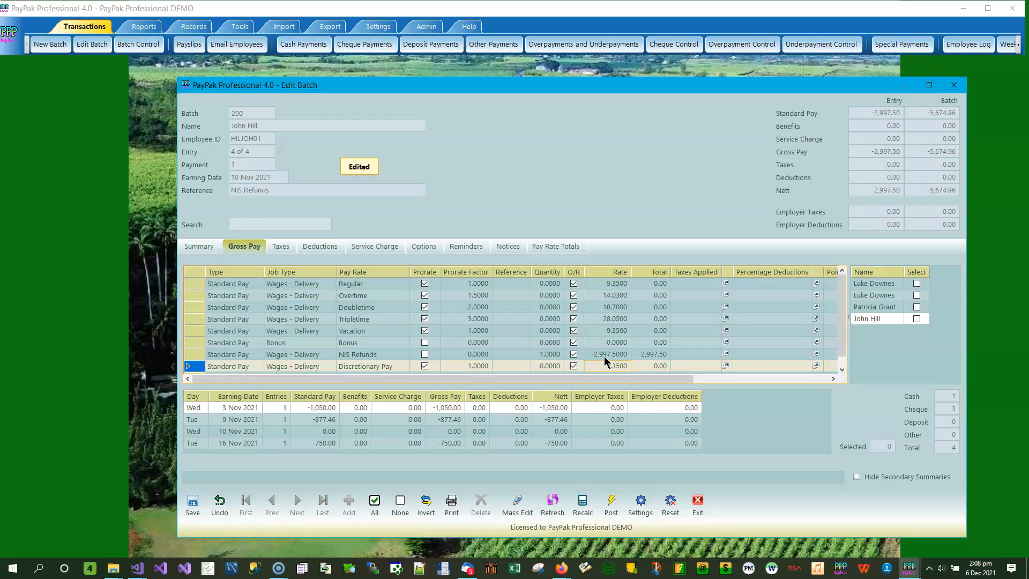
left_click(194, 504)
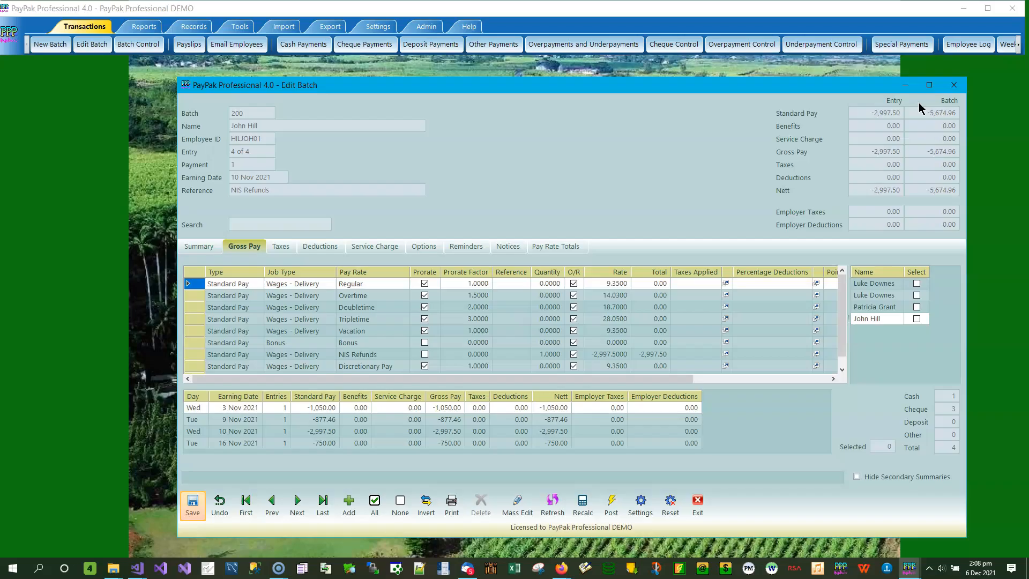
- Try to post the batch and examine the posting notice for each of the four entries
left_click(611, 504)
left_click(505, 333)
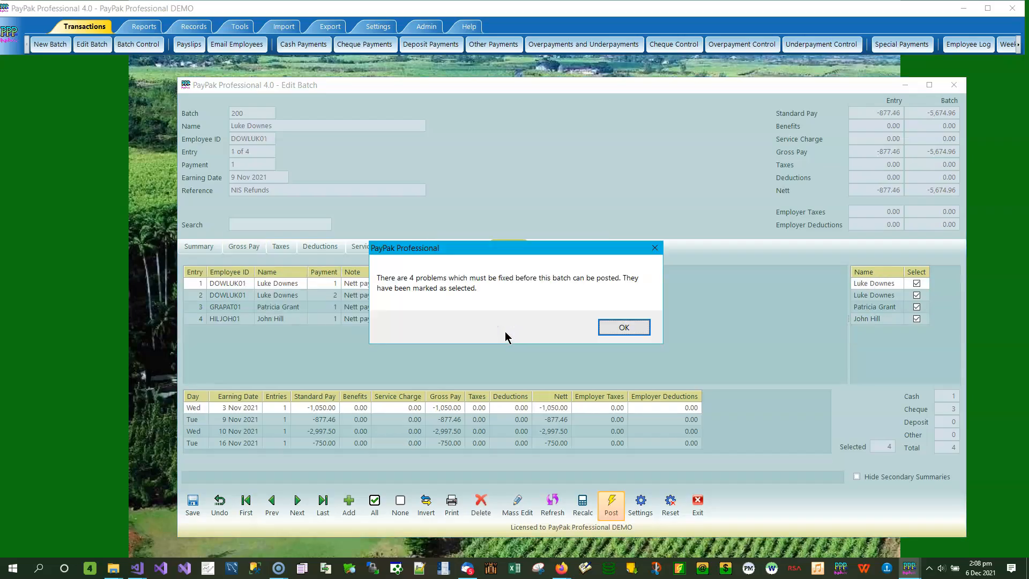
left_click(622, 327)
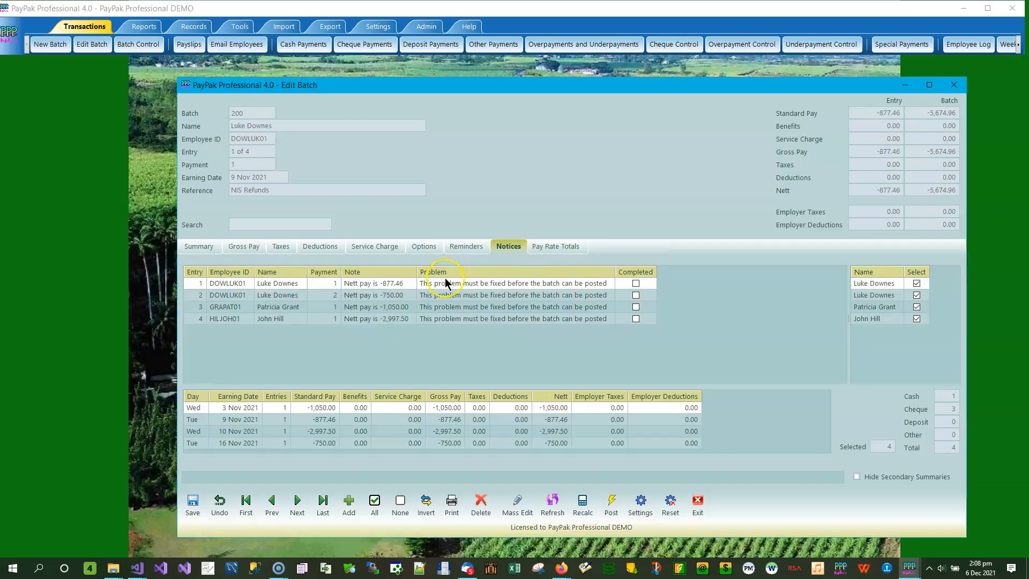
left_click(387, 298)
left_click(391, 307)
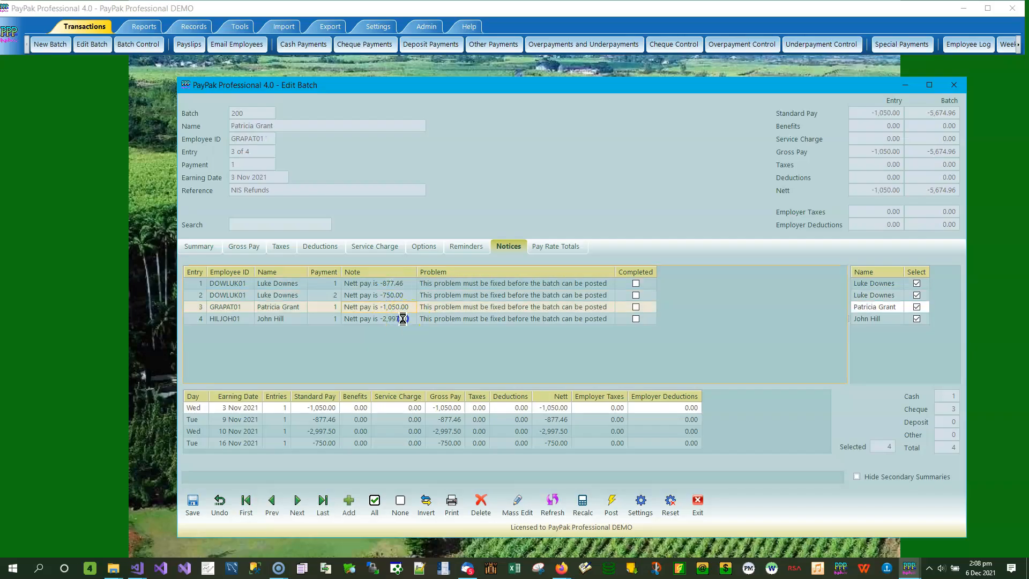
left_click(406, 319)
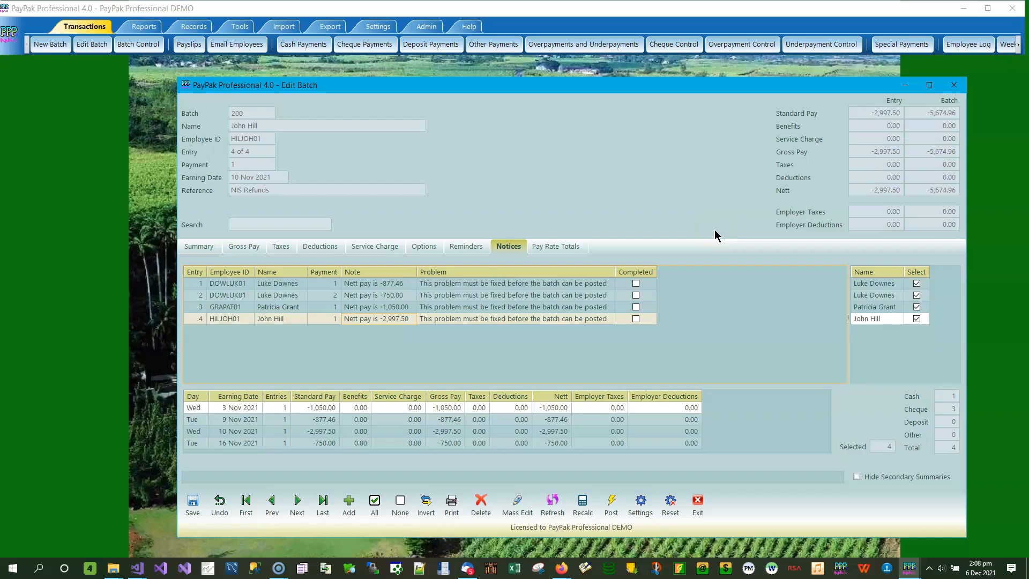
- Enable Allow Negative Nett Pay in the program options and save them
left_click(240, 27)
left_click(80, 49)
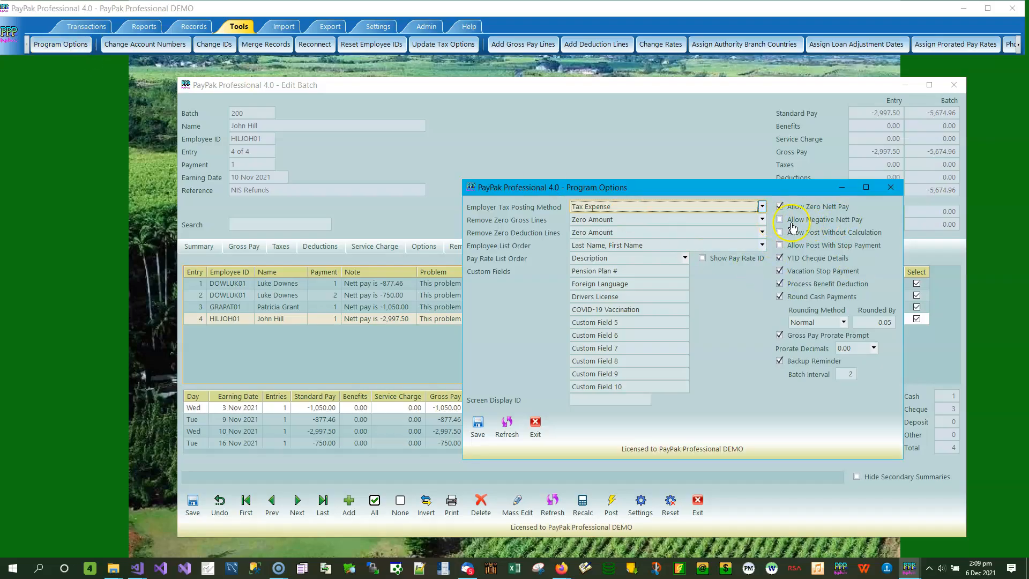
left_click(805, 220)
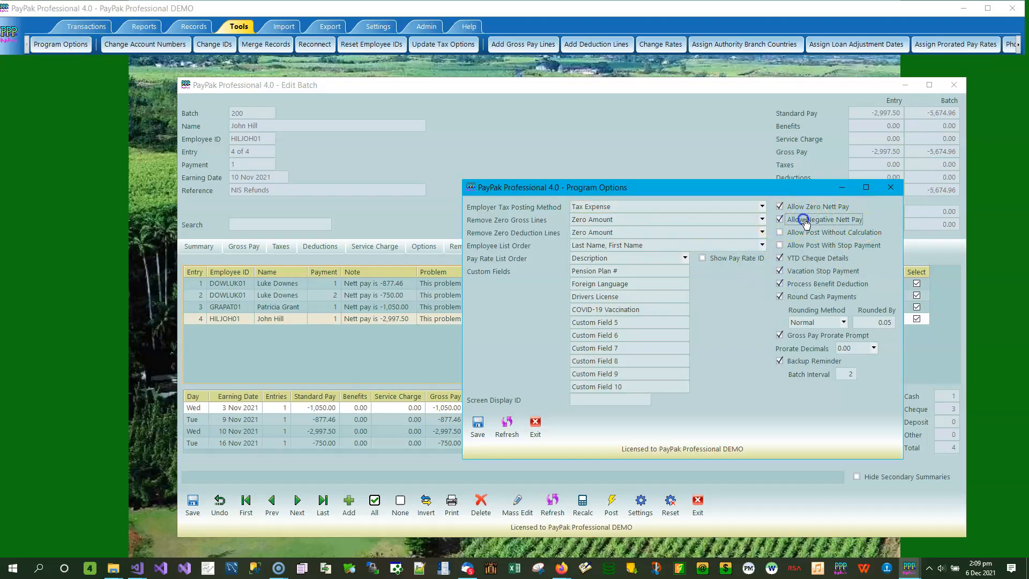
left_click_drag(762, 189, 773, 142)
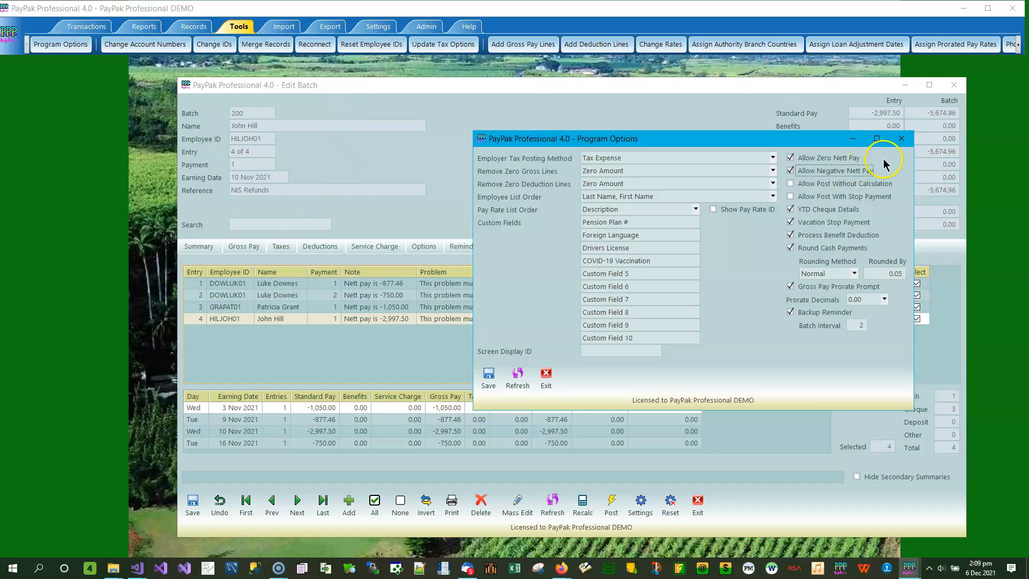
left_click(492, 377)
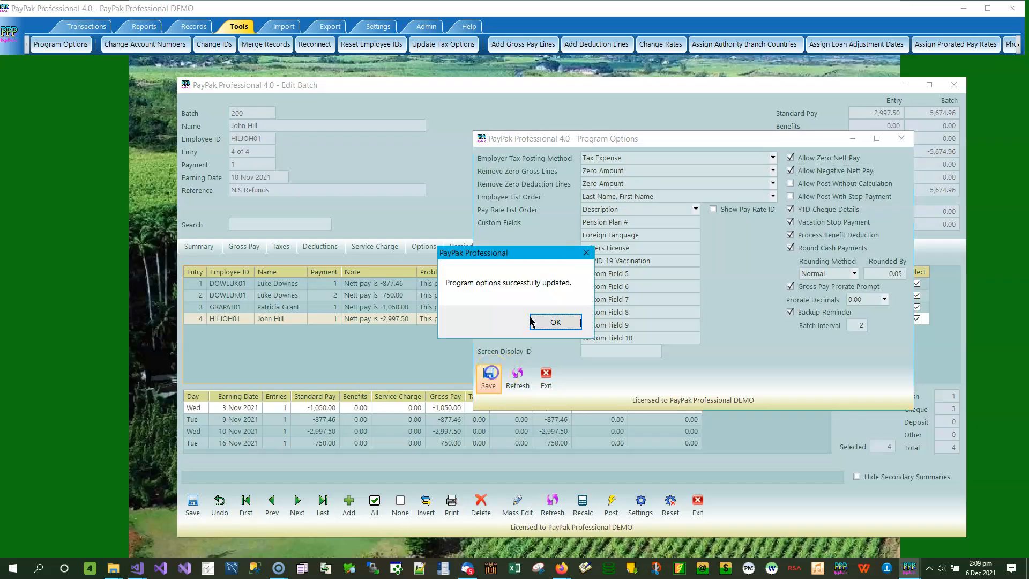
left_click(561, 321)
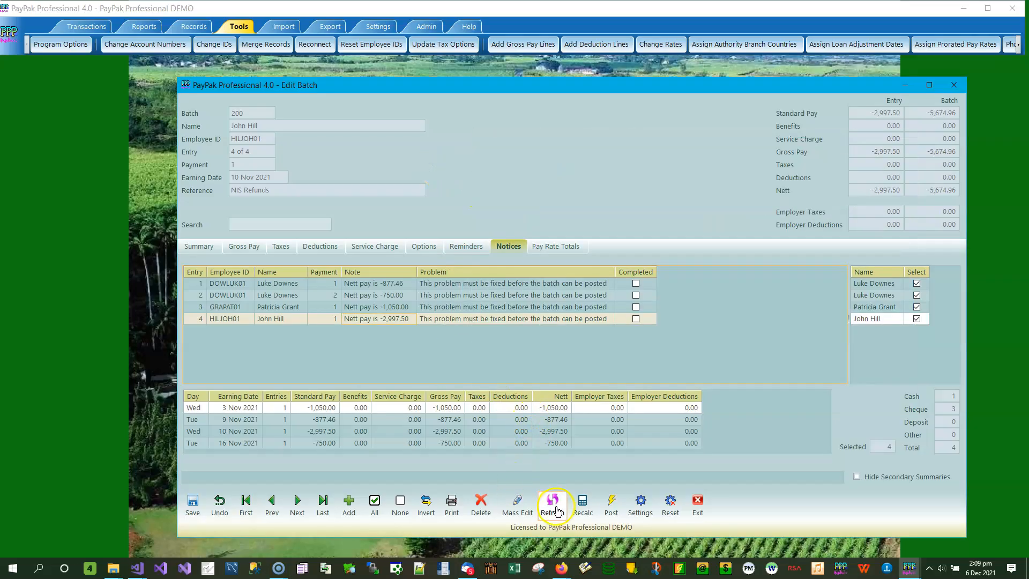
- Refresh the batch, set the reference of the 10 Nov 2021 entry's NIS Refunds line to #123456, and save the entry
left_click(549, 502)
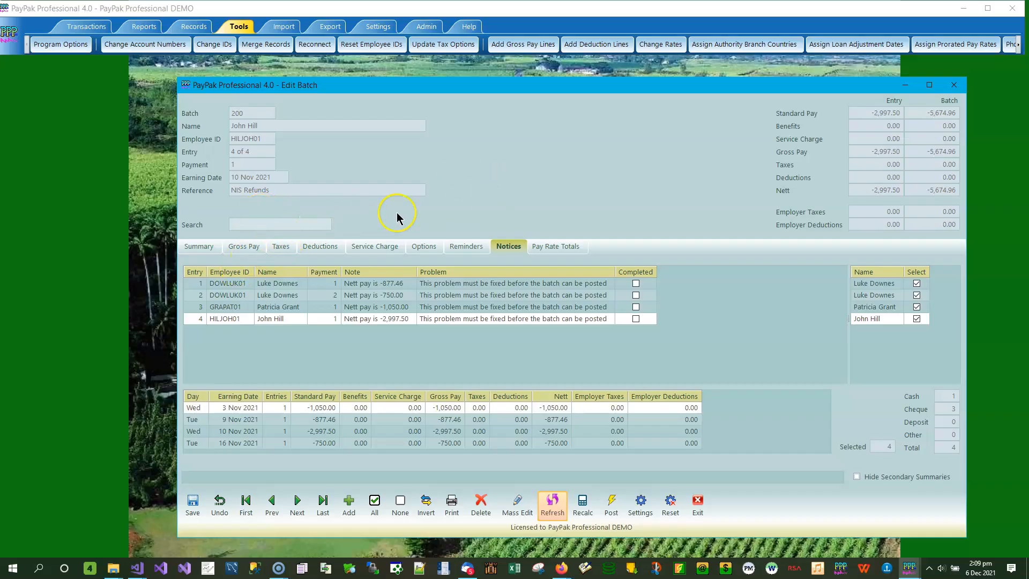
left_click(242, 247)
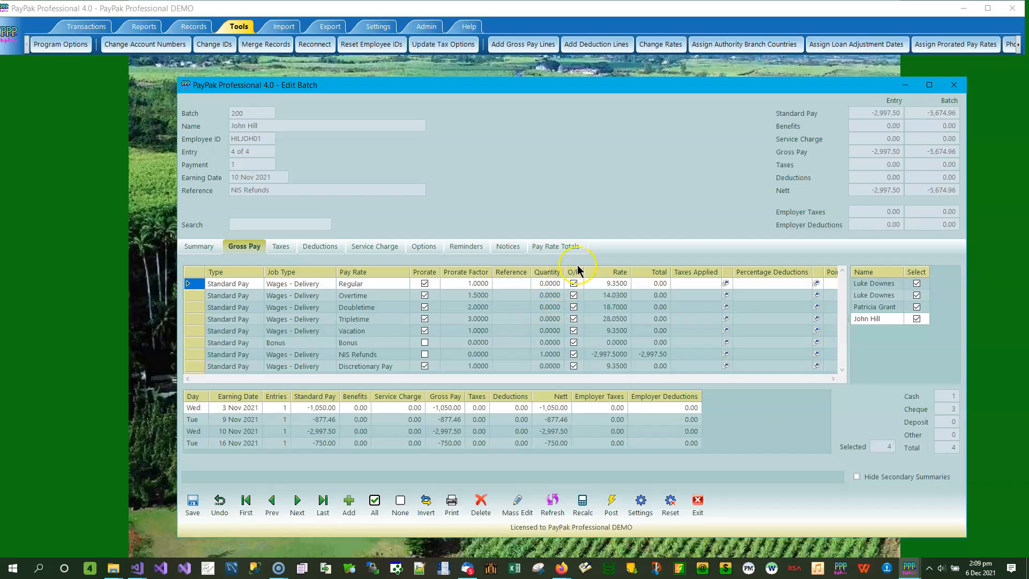
left_click(513, 354)
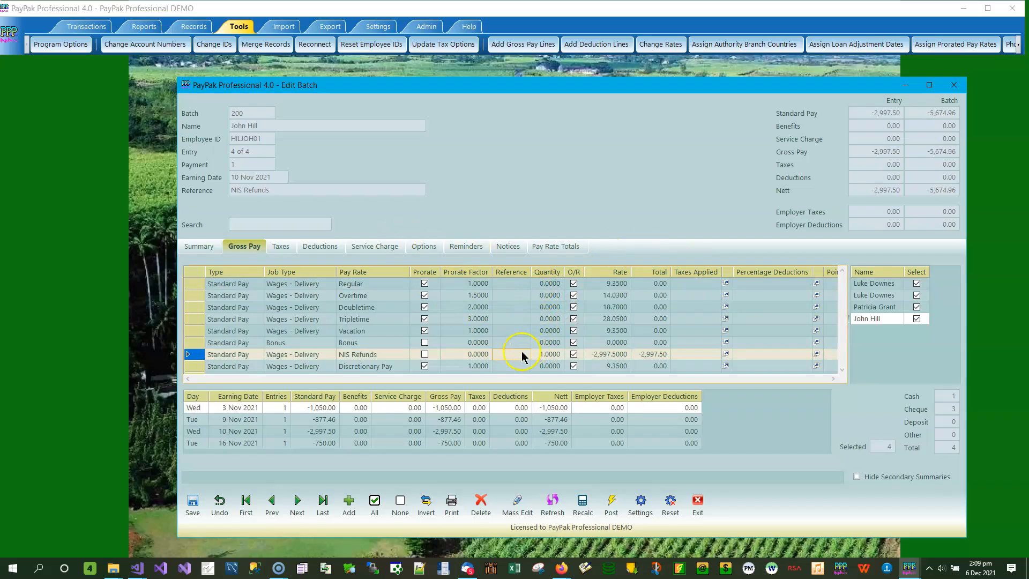
left_click(516, 356)
type("#123456")
key("Return")
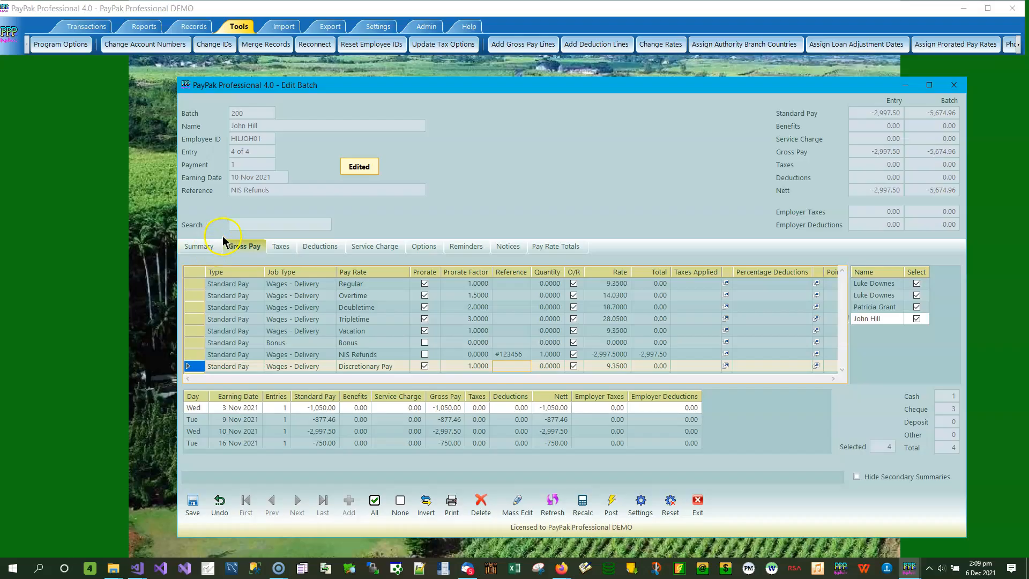
left_click(194, 504)
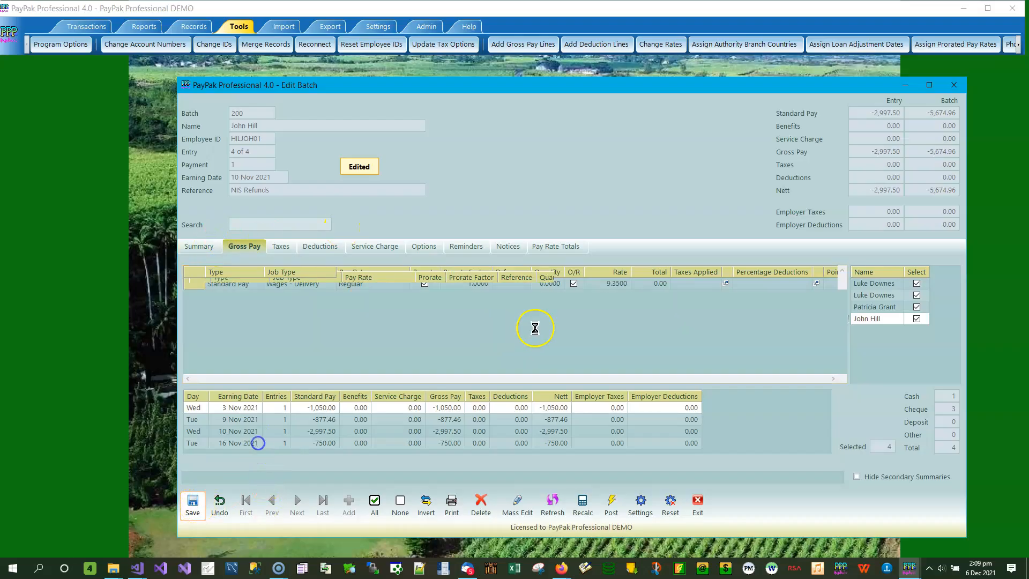
- Post the NIS Refunds batch despite its negative nett pay entries, and close the unposted batches list
left_click(612, 508)
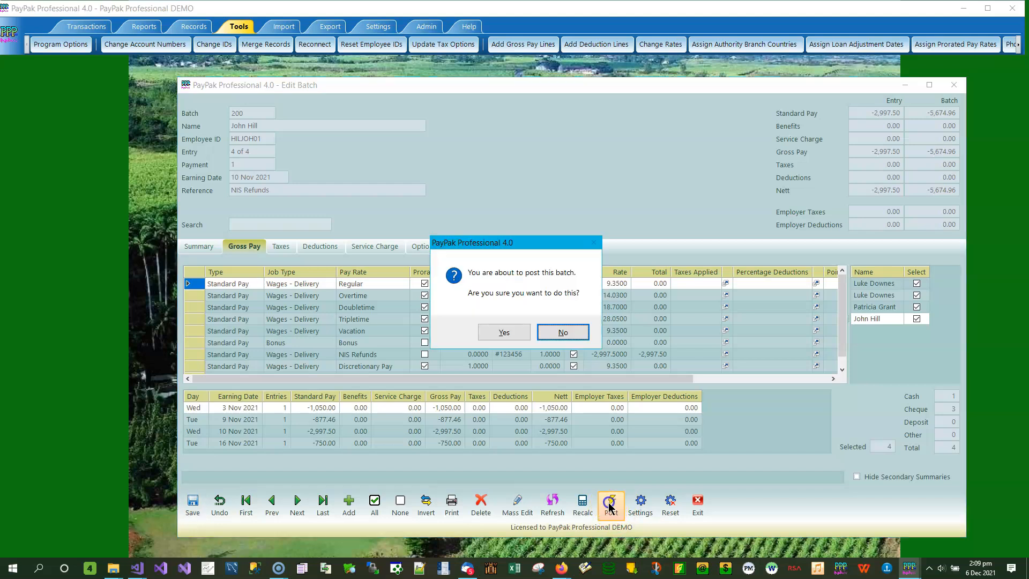
left_click(497, 332)
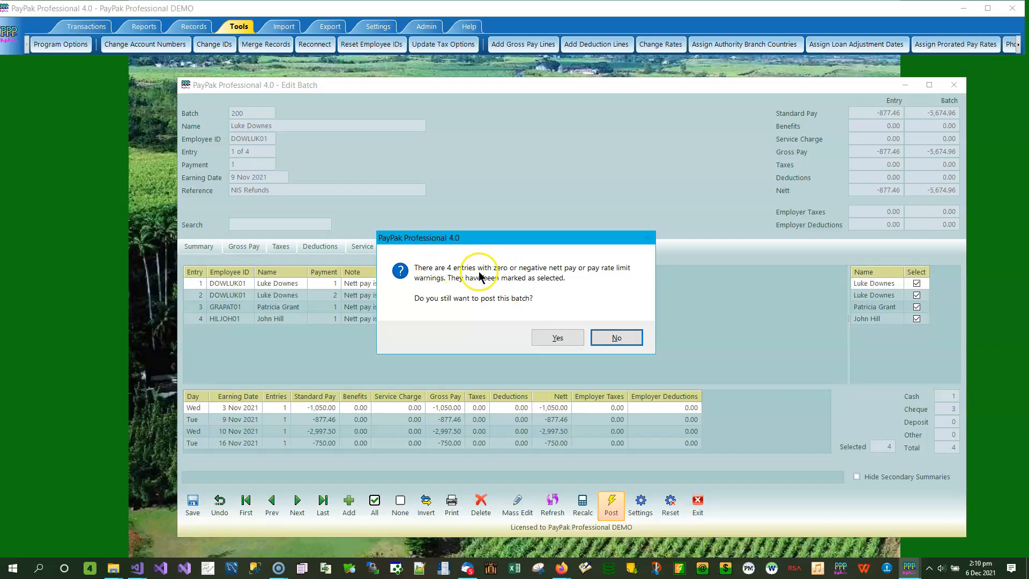
left_click_drag(519, 243, 722, 244)
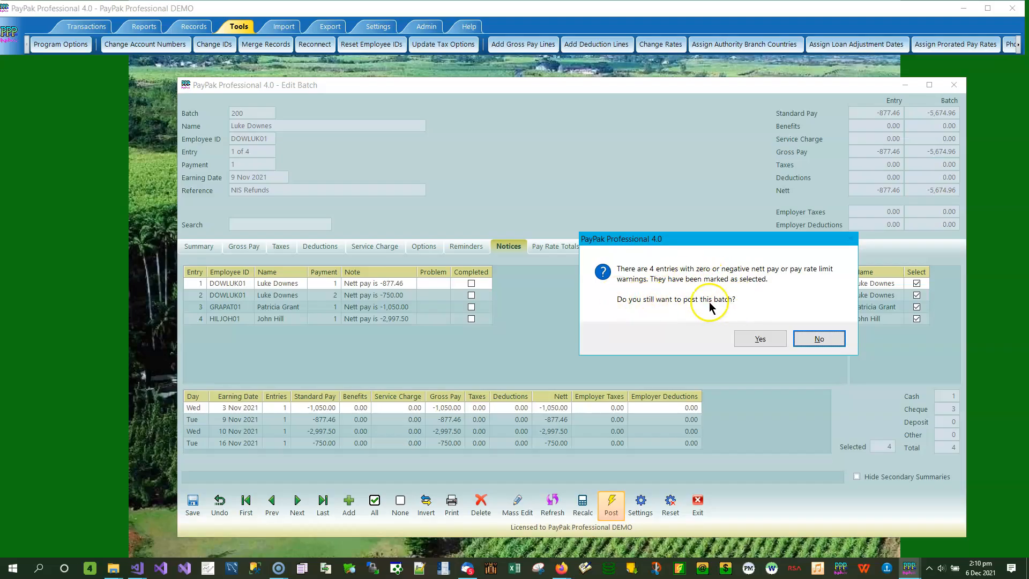
left_click(760, 341)
left_click(541, 321)
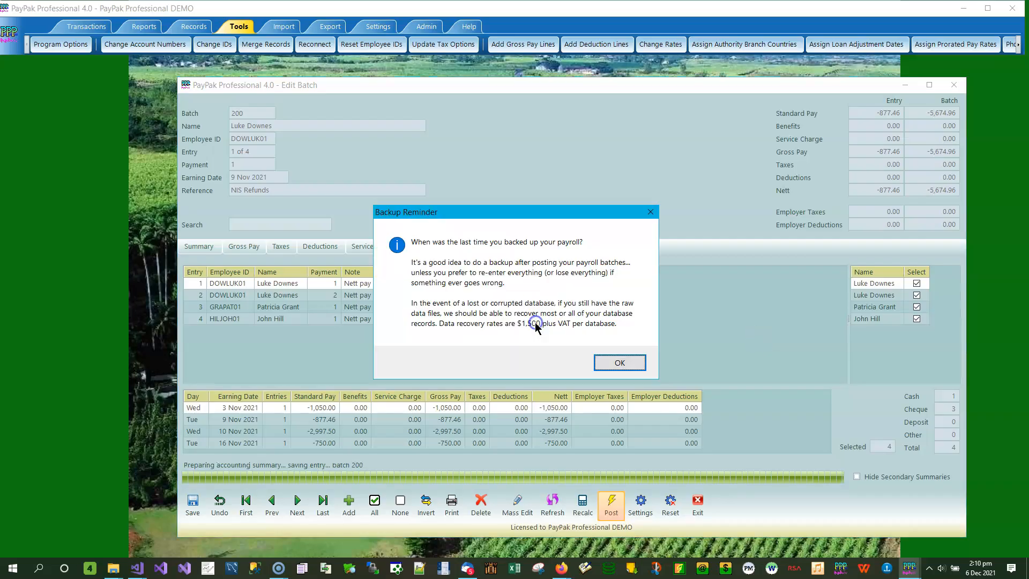
left_click(617, 360)
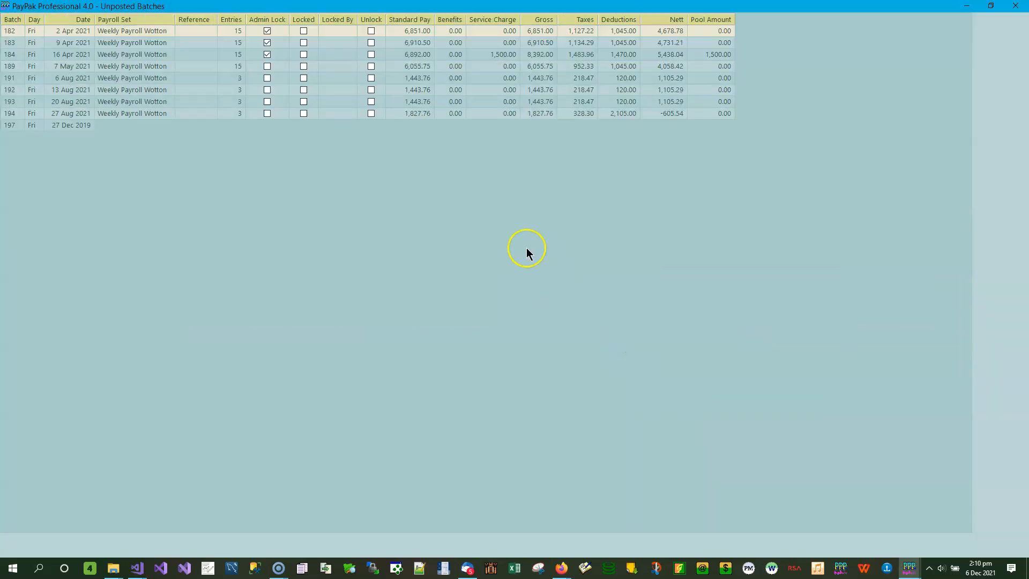
left_click(1016, 6)
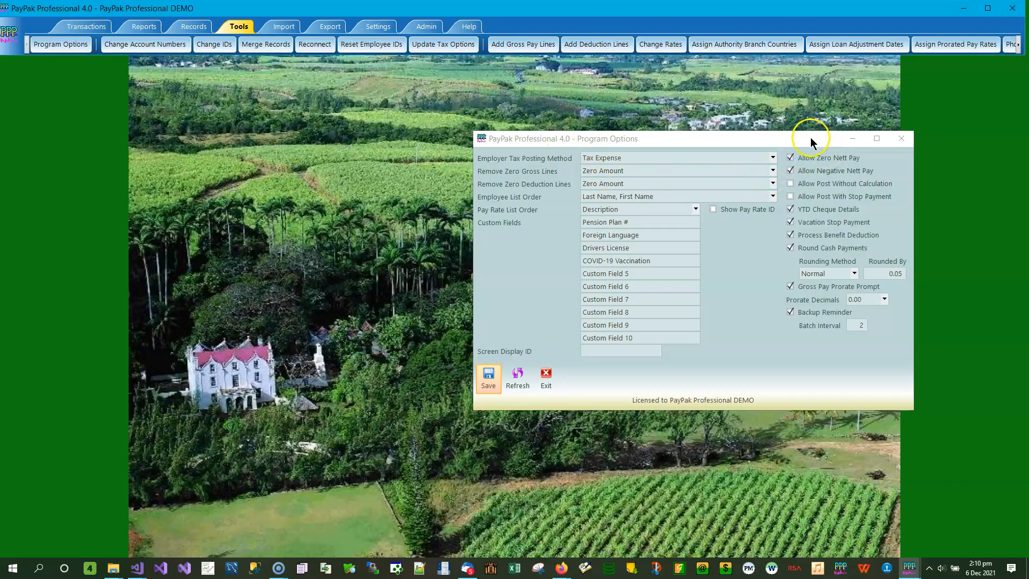
- Disable Allow Negative Nett Pay in the program options and save them
left_click(810, 171)
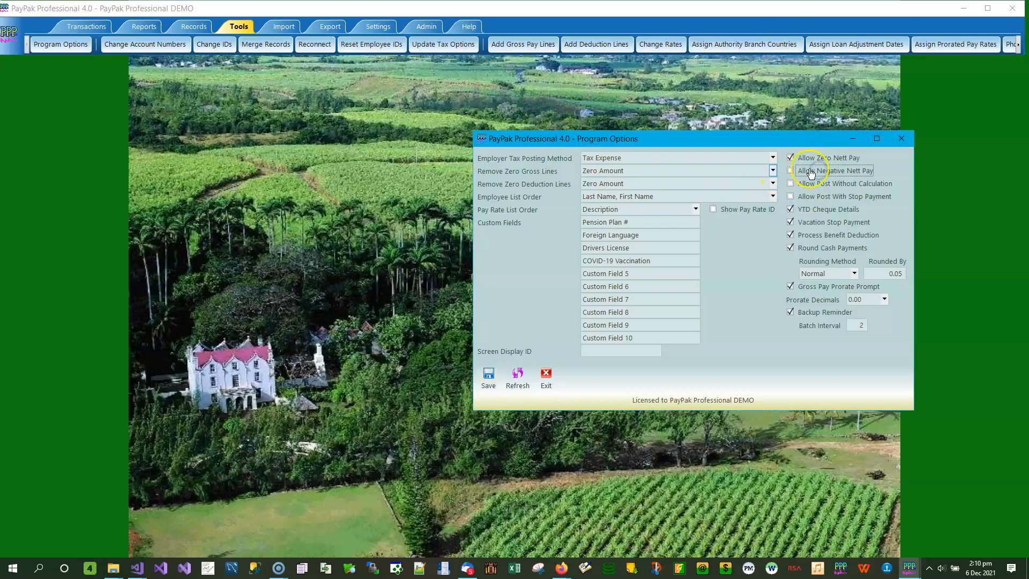
left_click(488, 382)
left_click(560, 319)
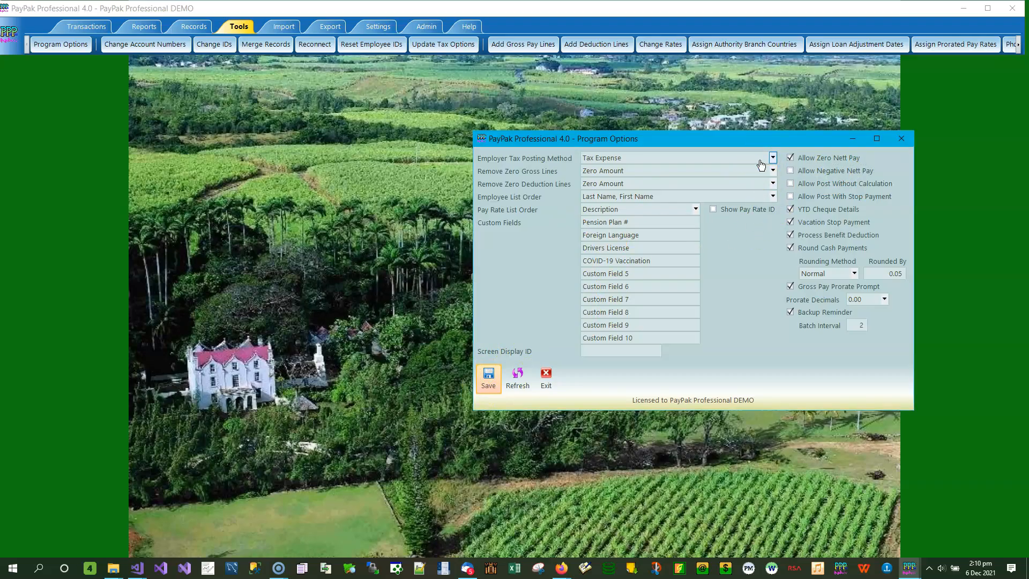
- Find and open the Barbados PAYE Upload report
left_click(551, 95)
left_click(143, 26)
left_click(61, 48)
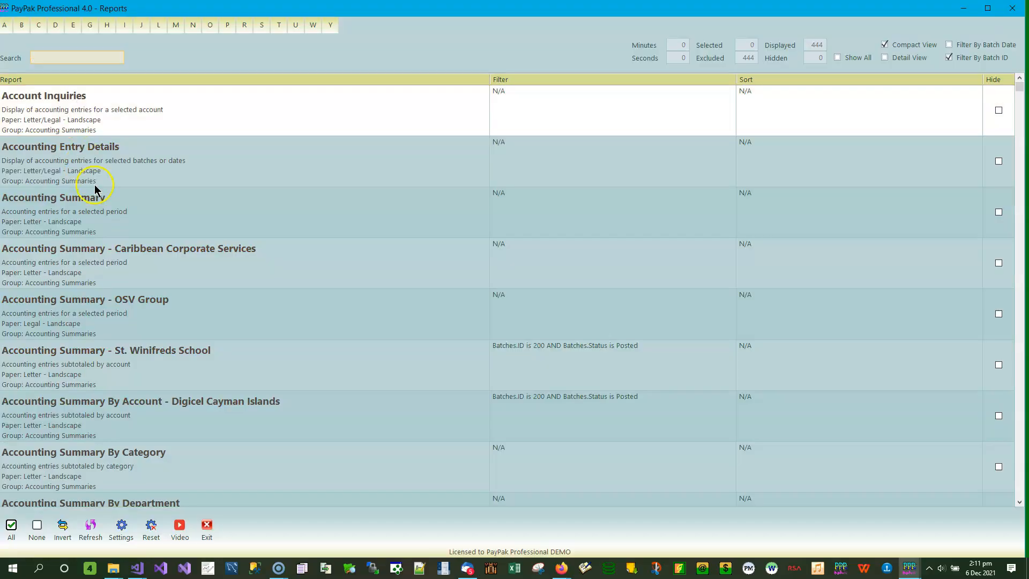
left_click(21, 25)
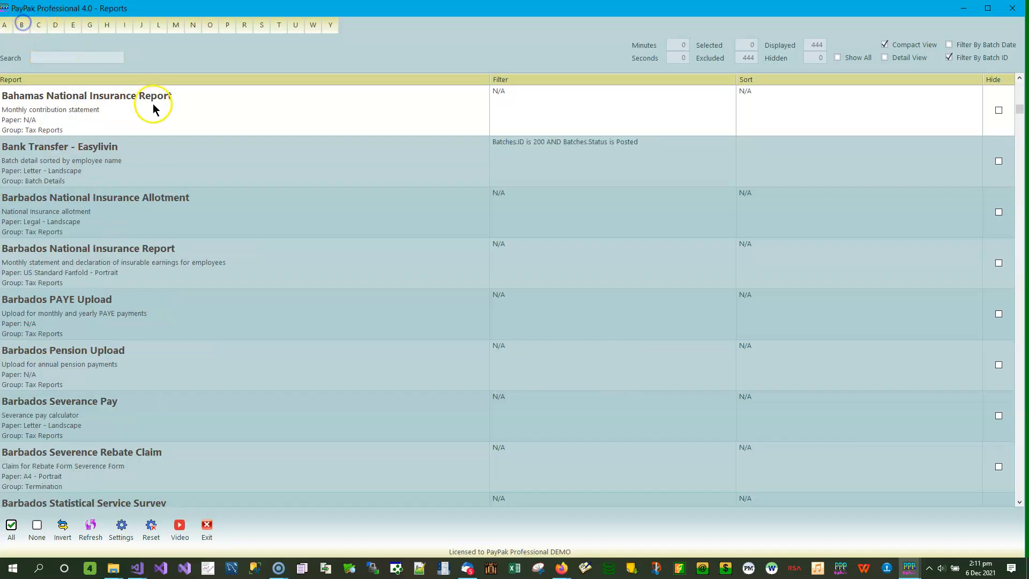
left_click(119, 317)
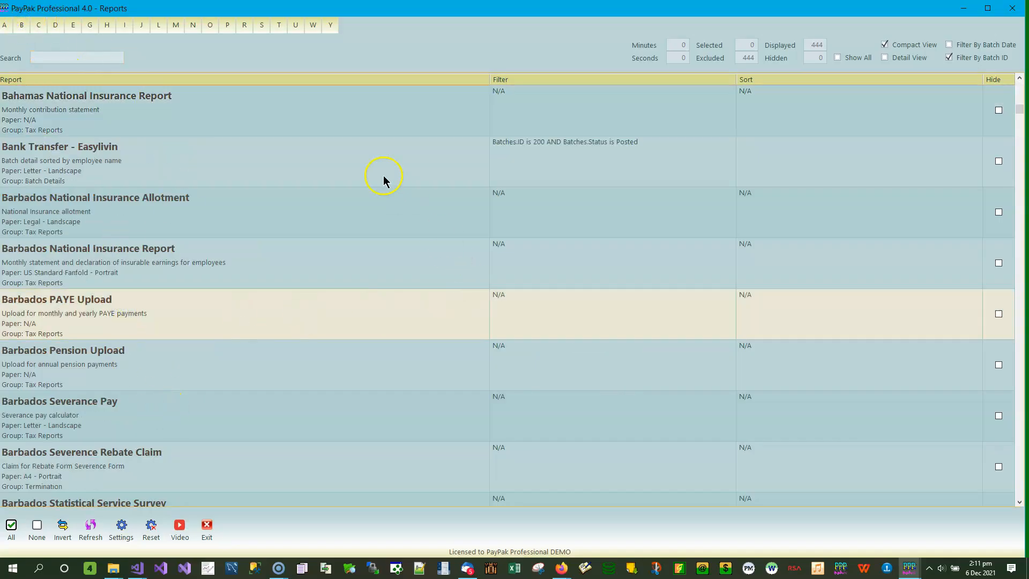
key("Return")
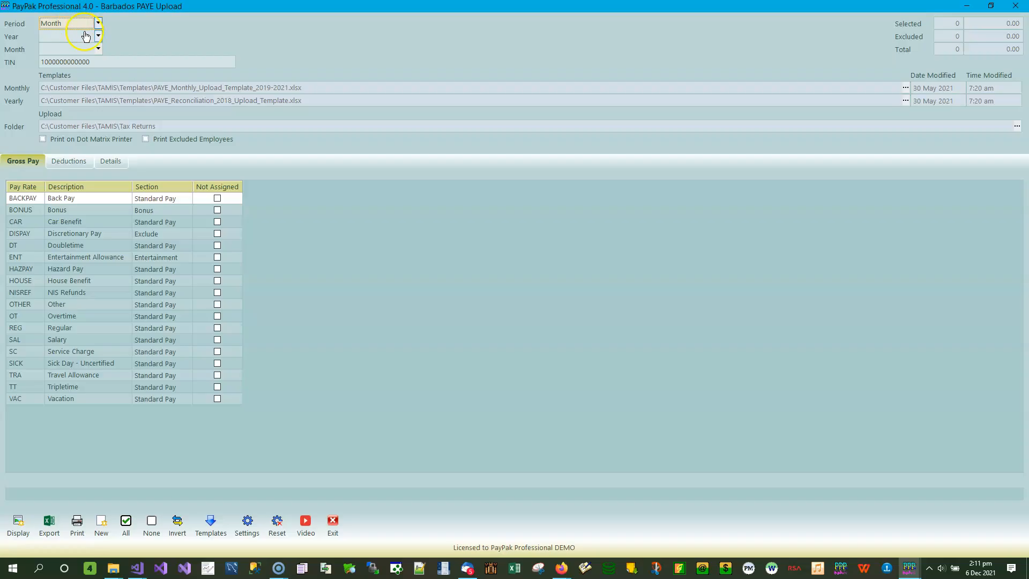
- Set the PAYE upload period to November 2021
left_click(86, 36)
left_click(73, 49)
left_click(98, 48)
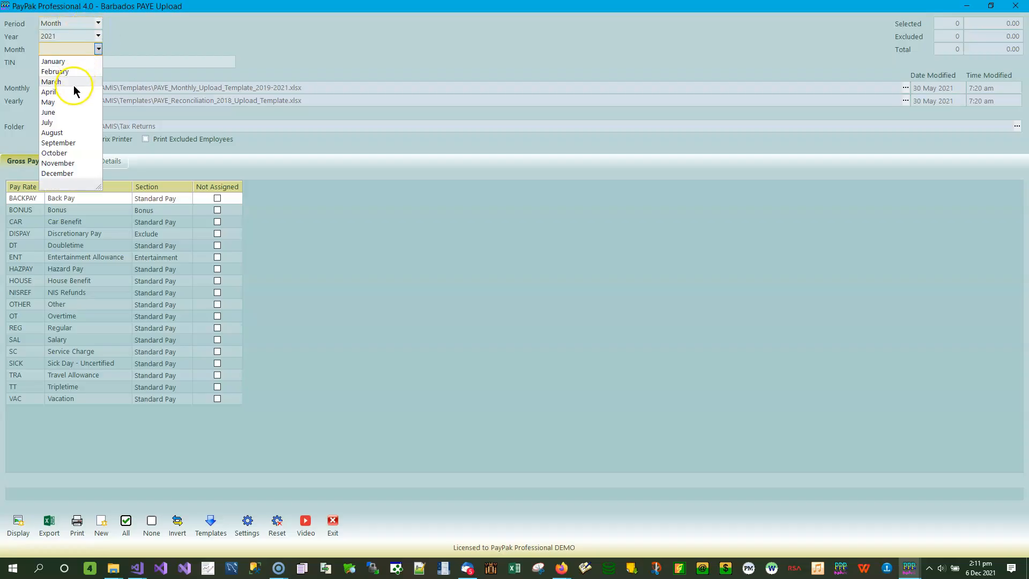
left_click(78, 163)
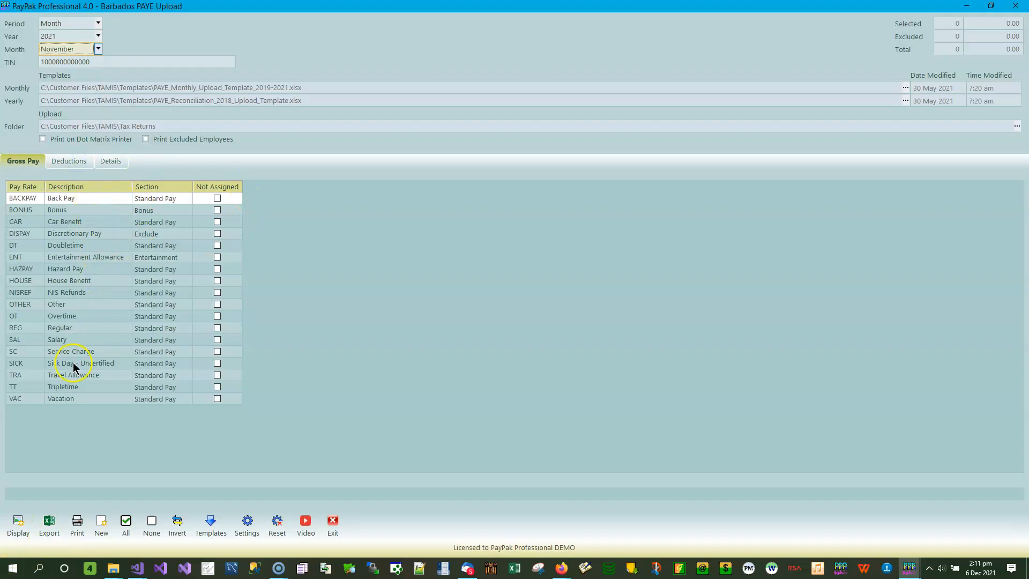
- Check the section assigned to NIS Refunds, display the PAYE upload details, and examine each employee's total remuneration
left_click(84, 291)
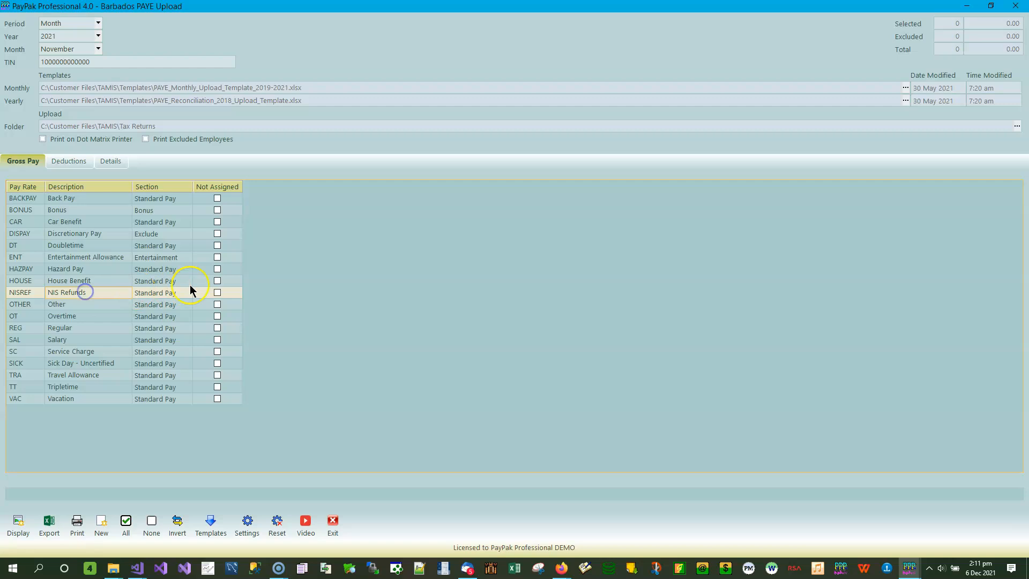
left_click(183, 293)
left_click(23, 528)
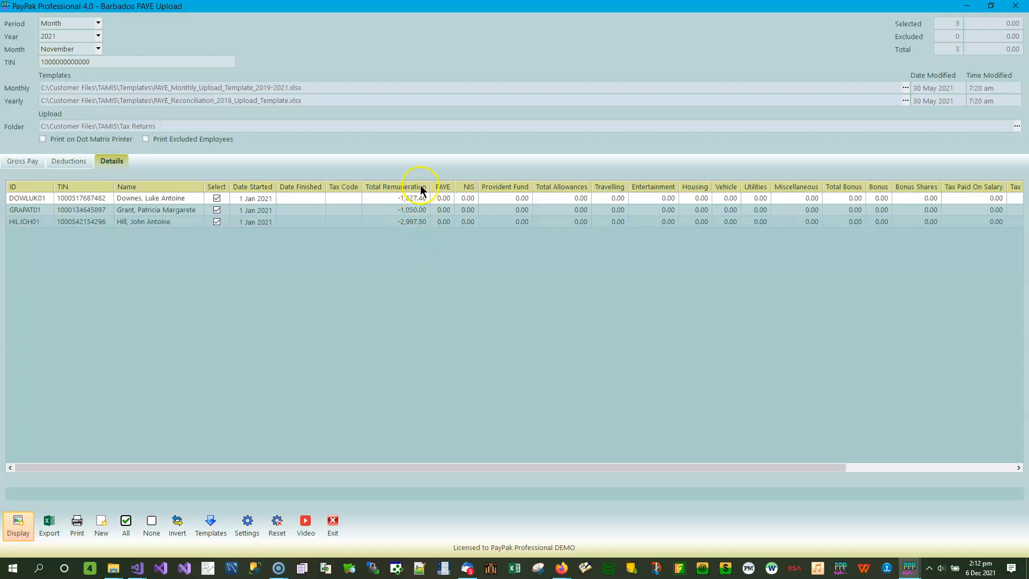
left_click(373, 186)
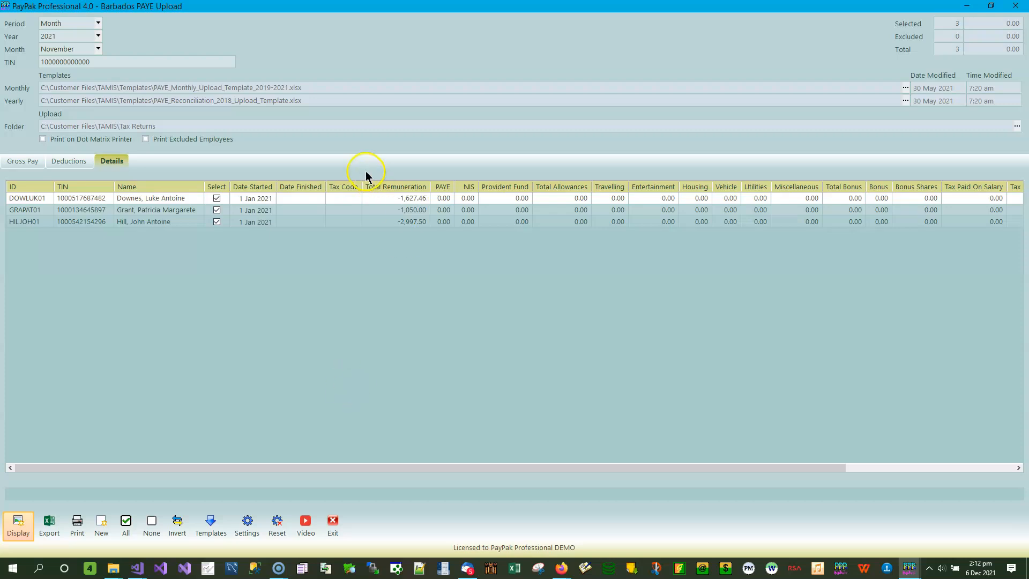